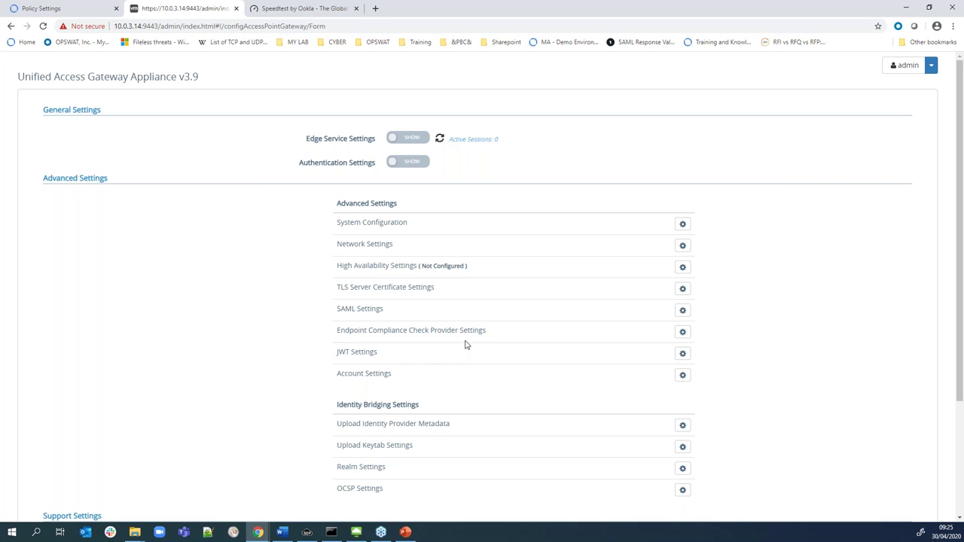
drag(355, 333, 482, 332)
click(683, 332)
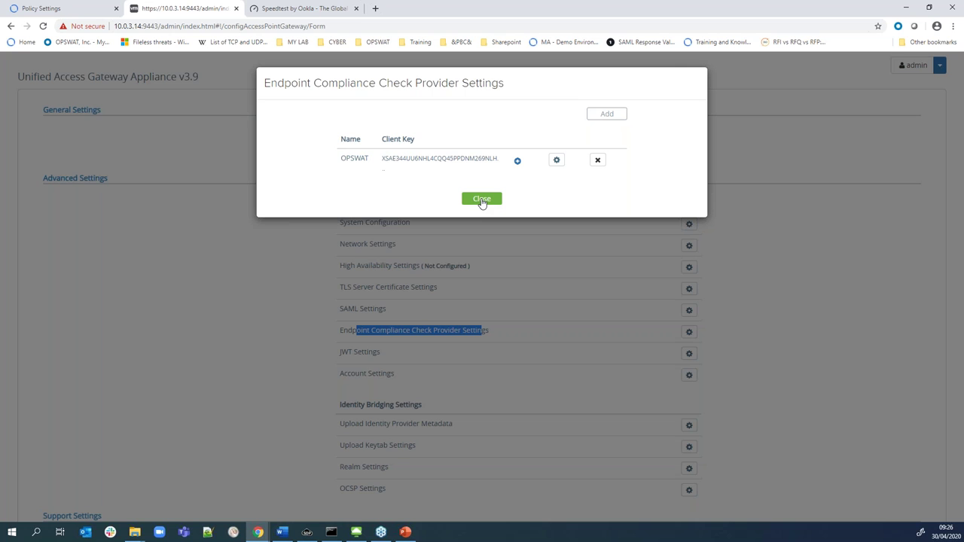
click(553, 159)
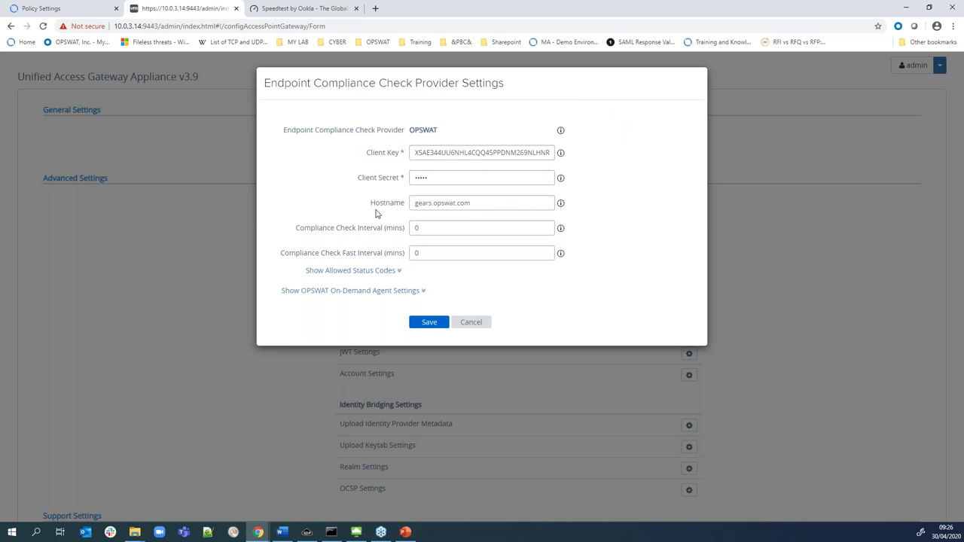
click(417, 289)
click(396, 276)
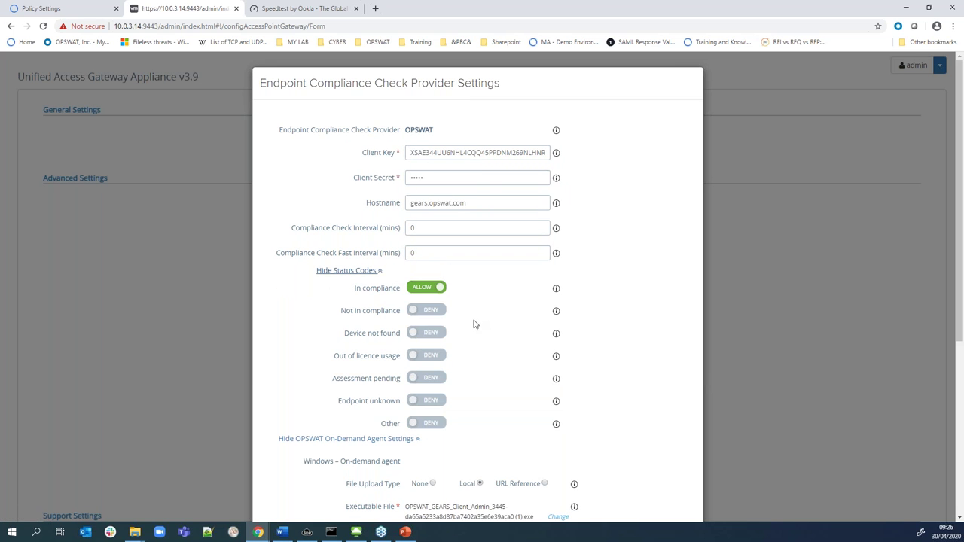
scroll(476, 322, down, 1)
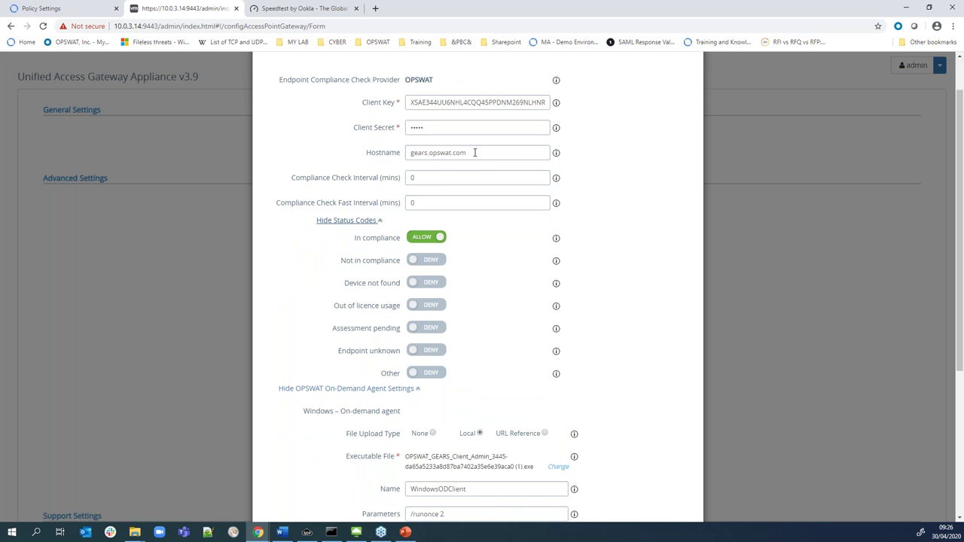
drag(474, 153, 394, 150)
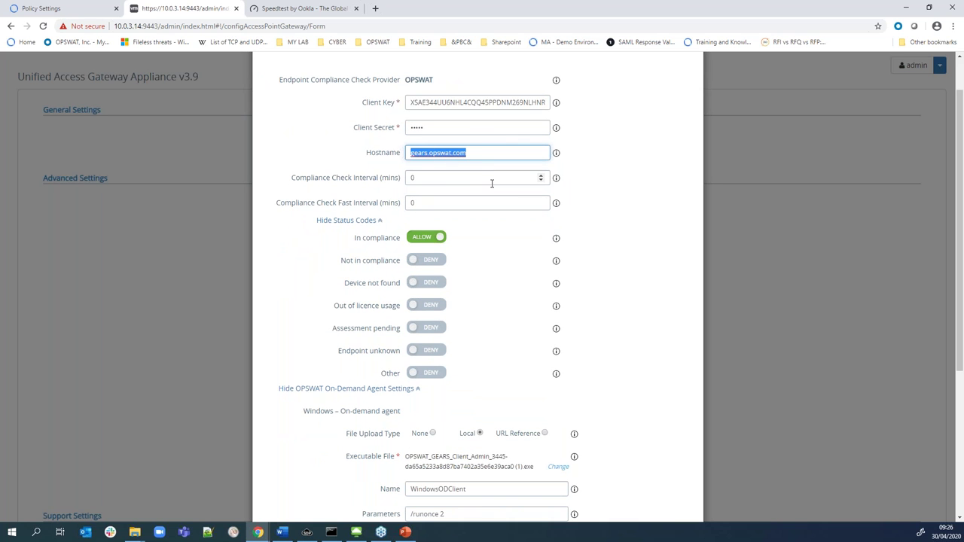
click(486, 152)
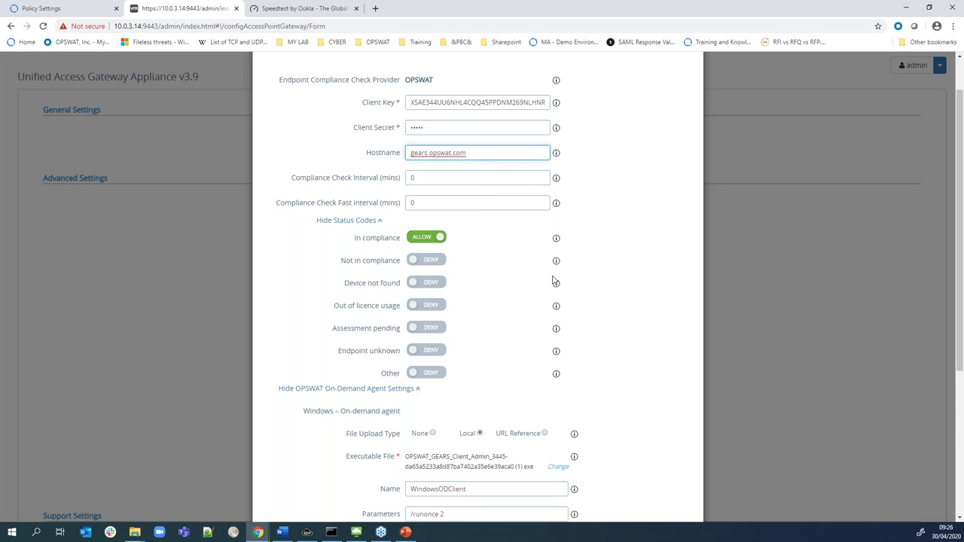
scroll(555, 285, down, 2)
scroll(555, 317, down, 1)
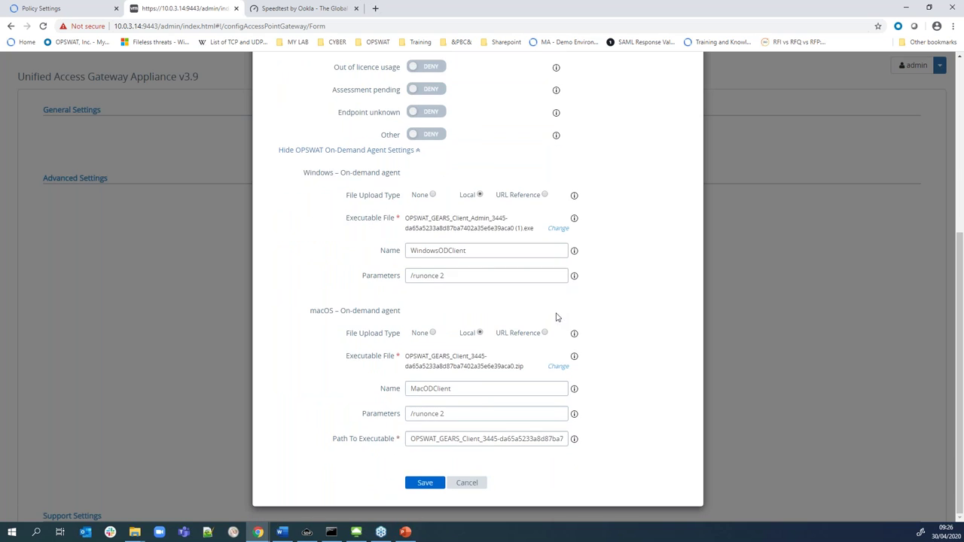
click(478, 485)
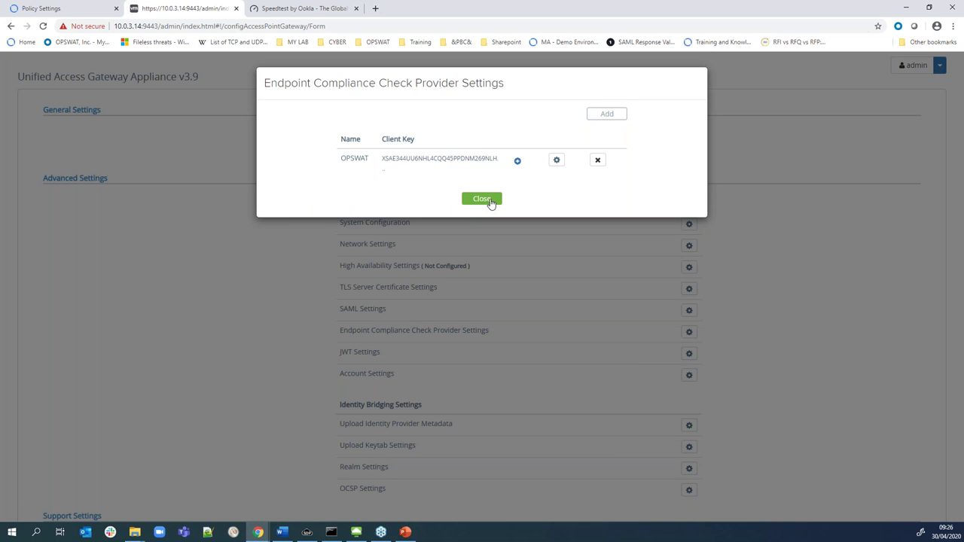
click(488, 200)
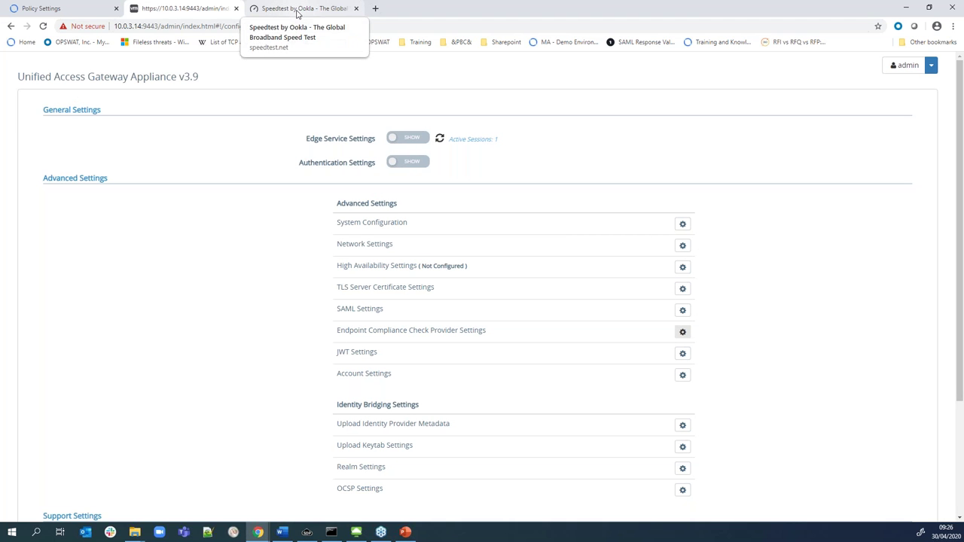
click(61, 11)
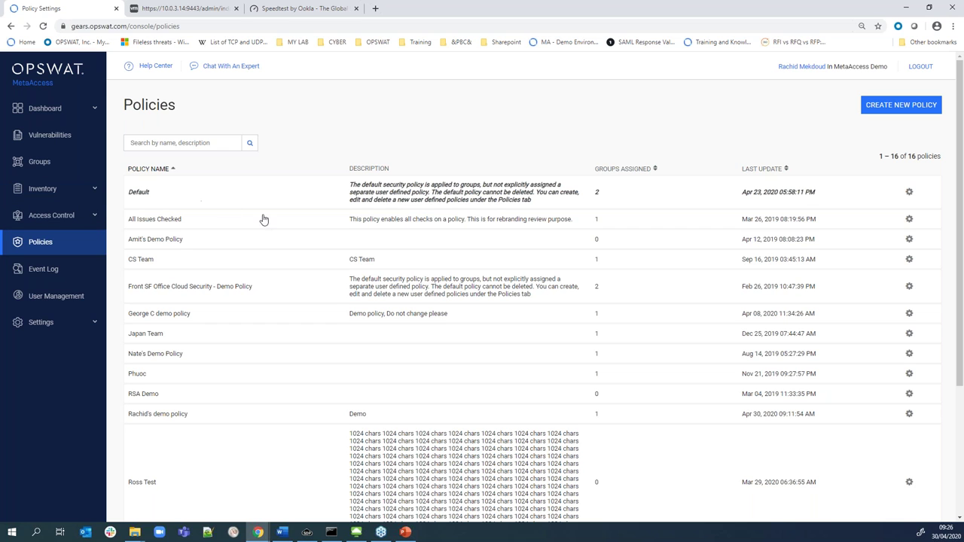
Open the demo policy's settings, showing Threat Detection with Local MetaDefender Core 8 as scan source
scroll(332, 289, down, 1)
scroll(332, 289, down, 1)
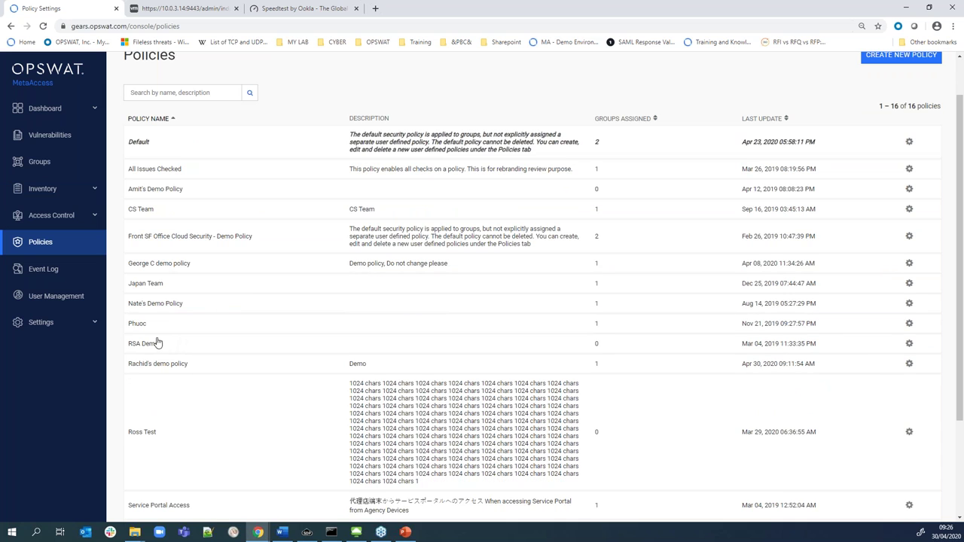
click(150, 367)
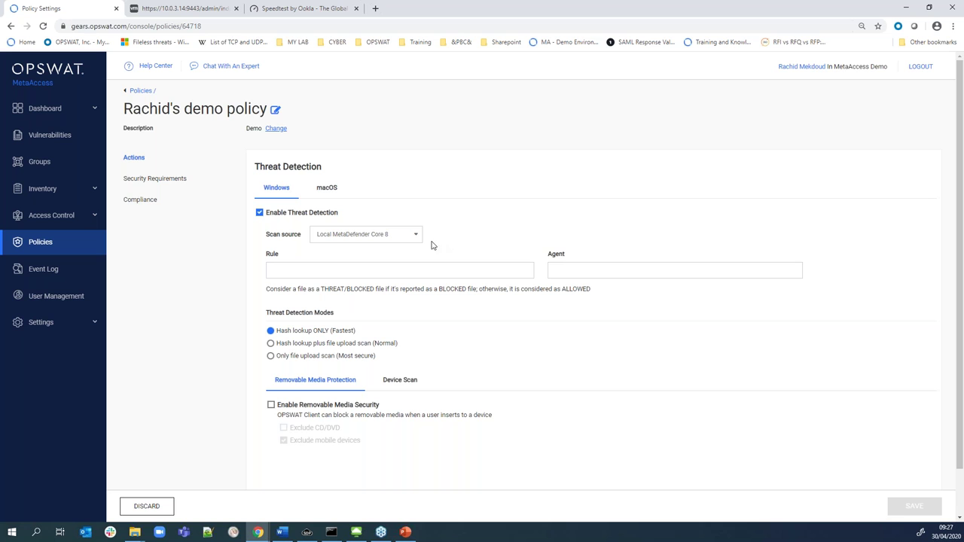
Review the demo policy's security requirements, then bring up VMware Horizon Client listing server 10.0.3.14
click(154, 179)
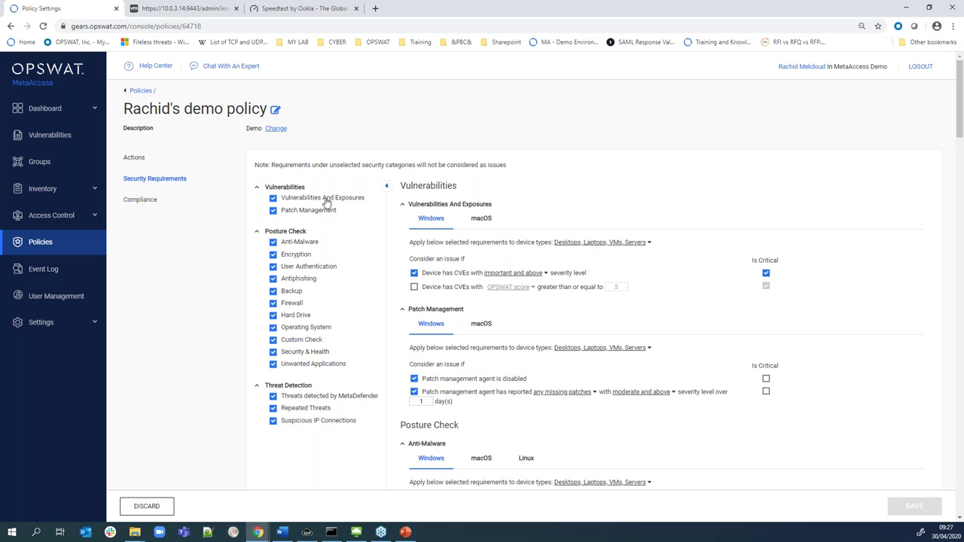
scroll(324, 200, down, 1)
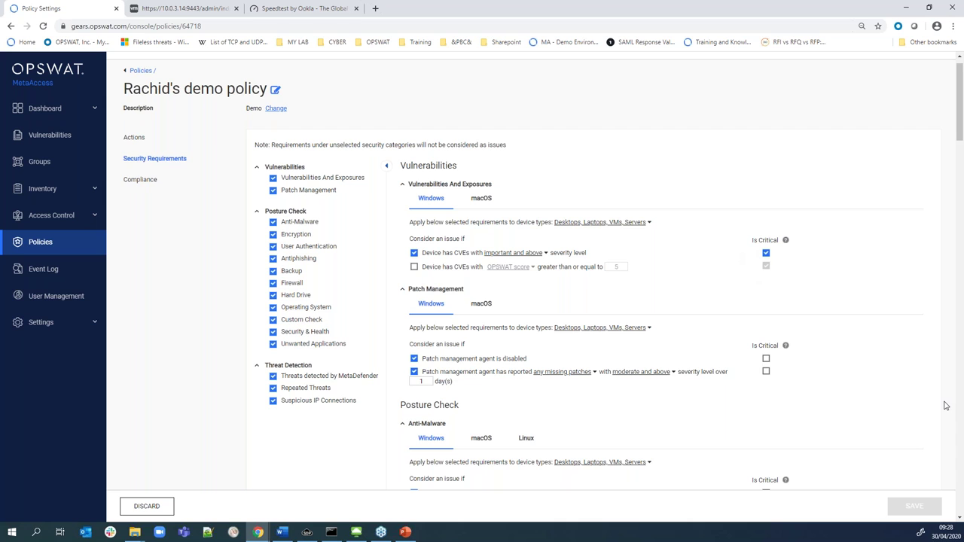
click(357, 534)
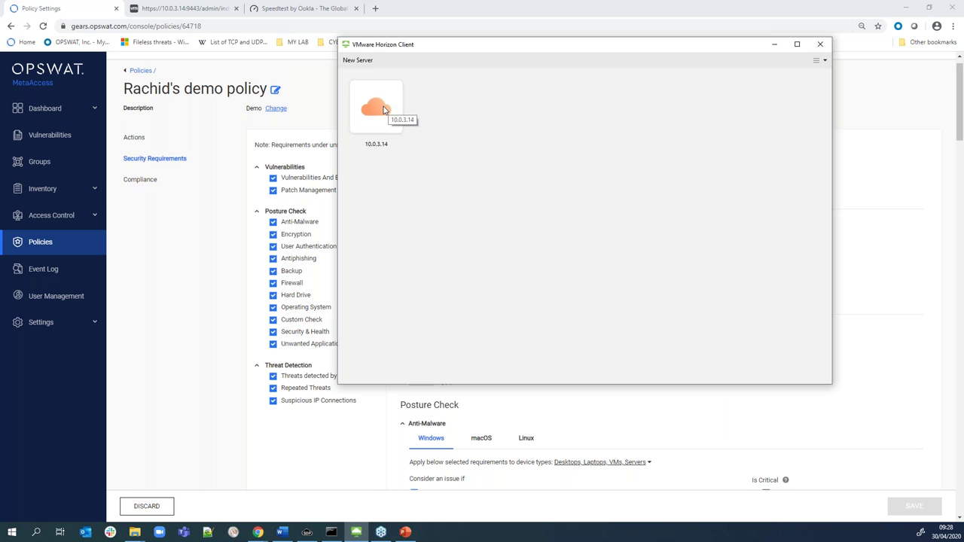
Connect to server 10.0.3.14, accept the unverified certificate, and enter the username
double_click(383, 110)
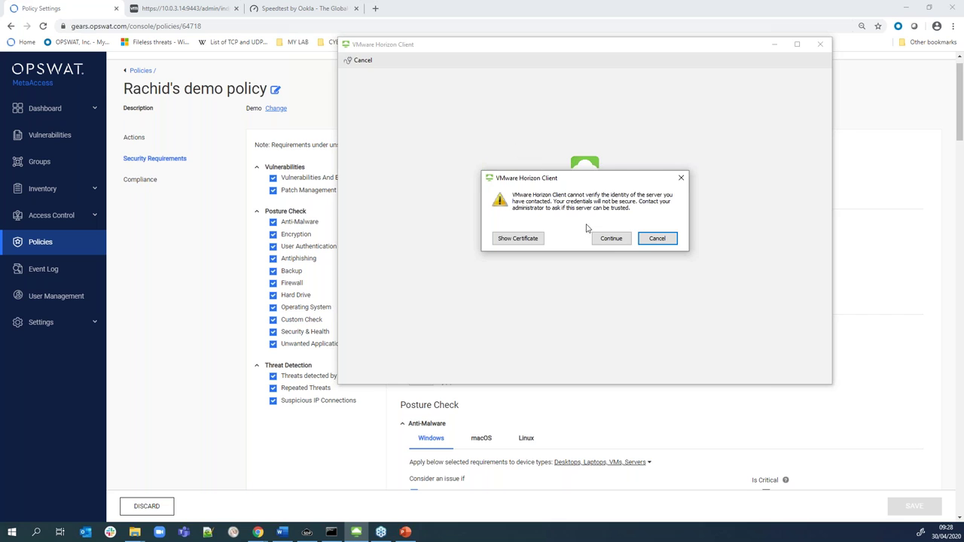
click(607, 239)
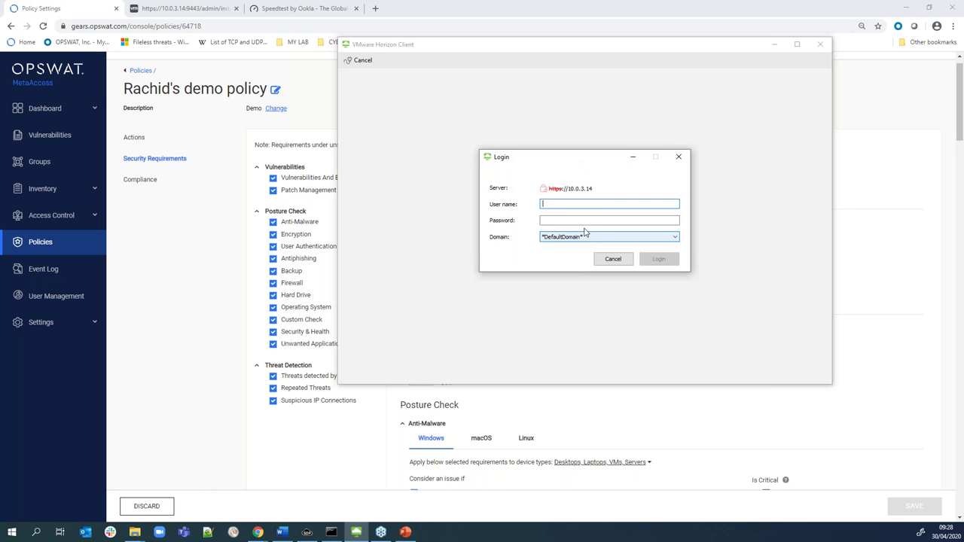
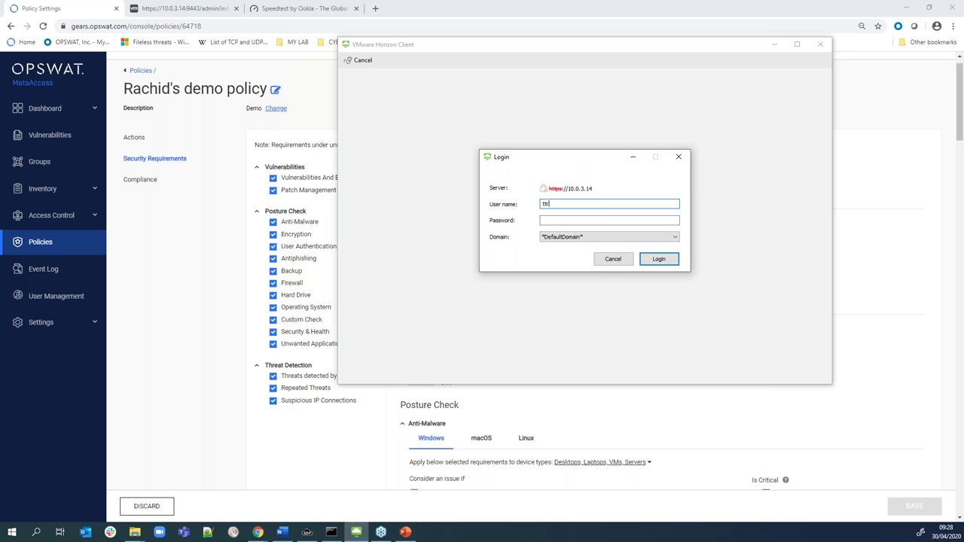
click(583, 219)
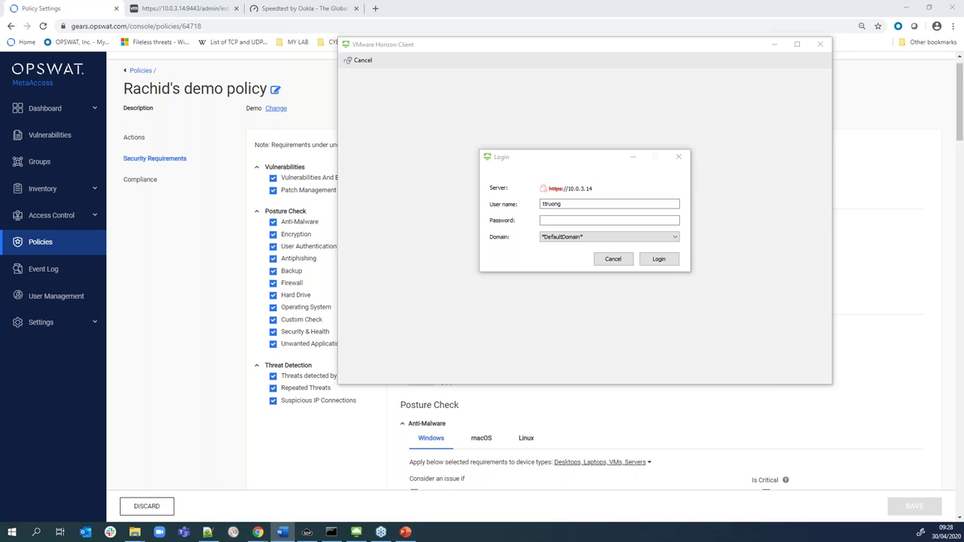
Enter the account password, log in, and launch the Test desktop, which fails as non-compliant
click(564, 220)
key(ctrl+v)
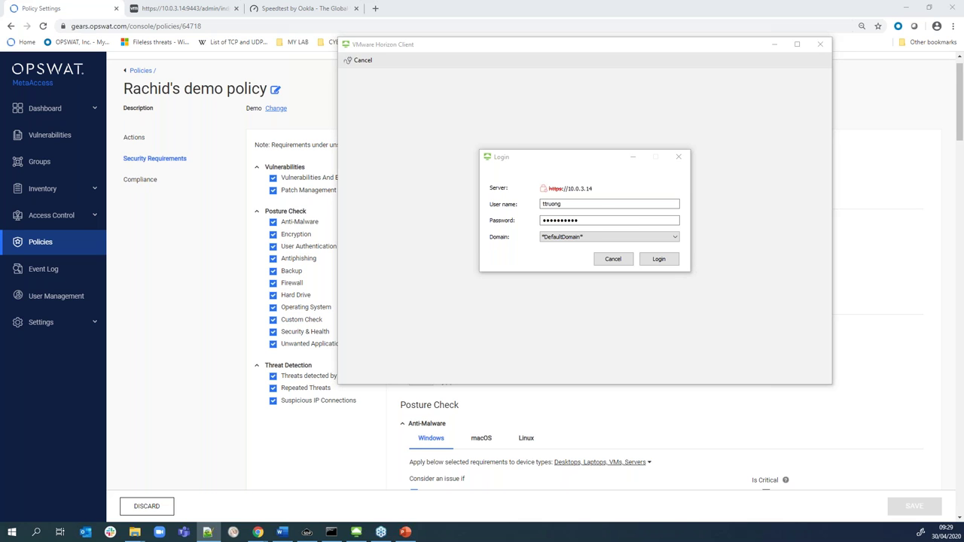
click(588, 219)
text(1)
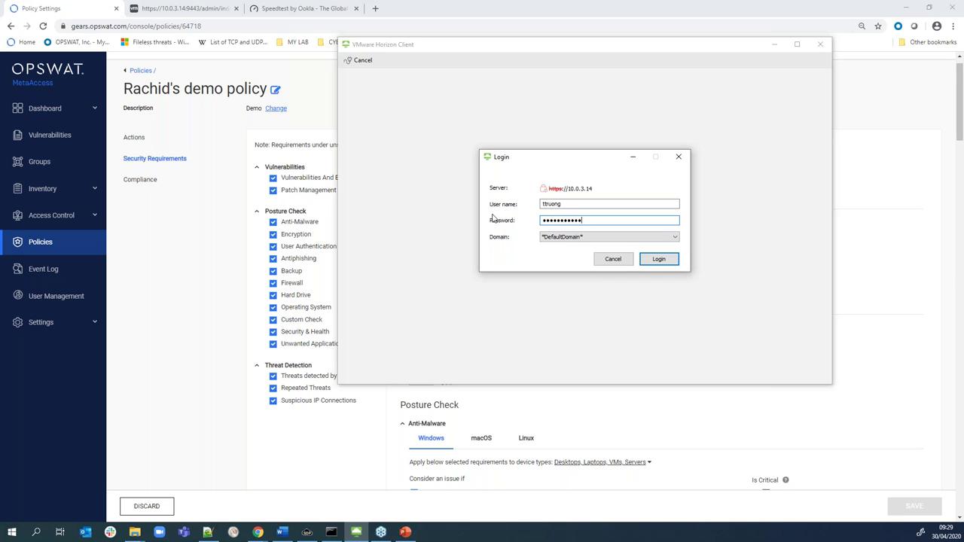
click(640, 261)
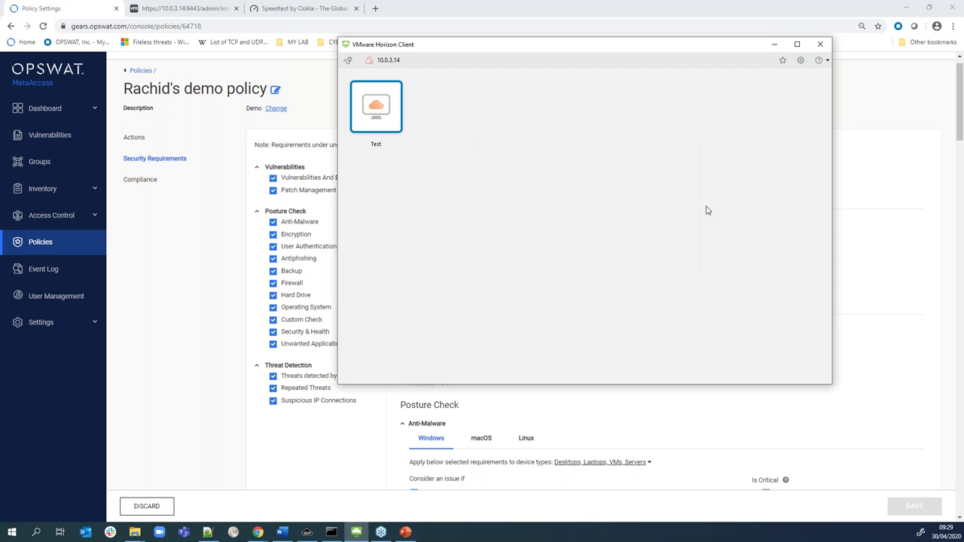
double_click(378, 104)
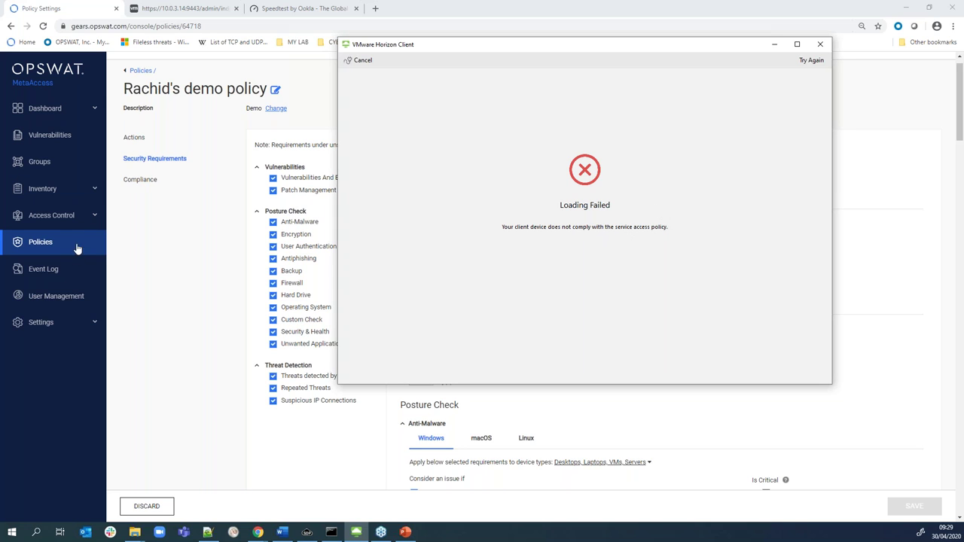
Go to the MetaAccess dashboard and open the list of monitored devices
click(135, 224)
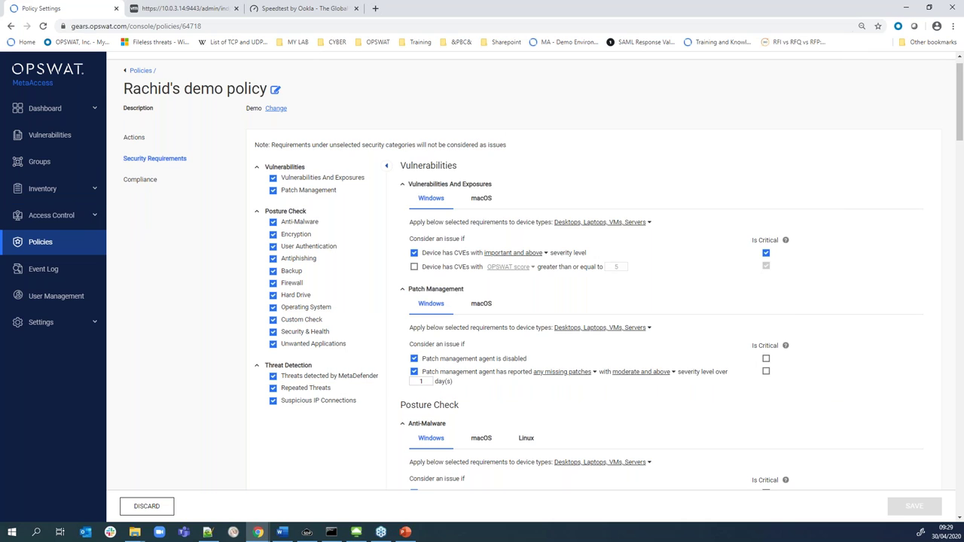
click(89, 113)
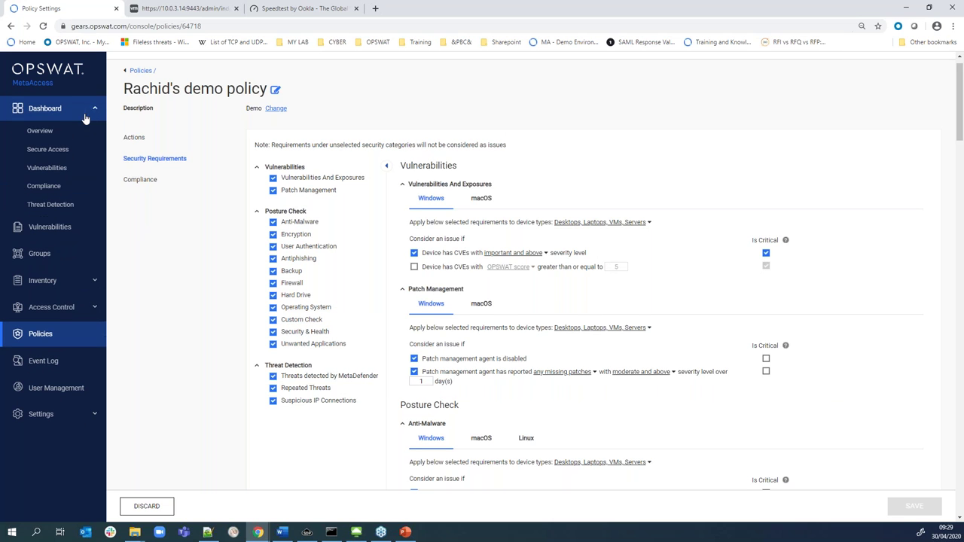
click(65, 130)
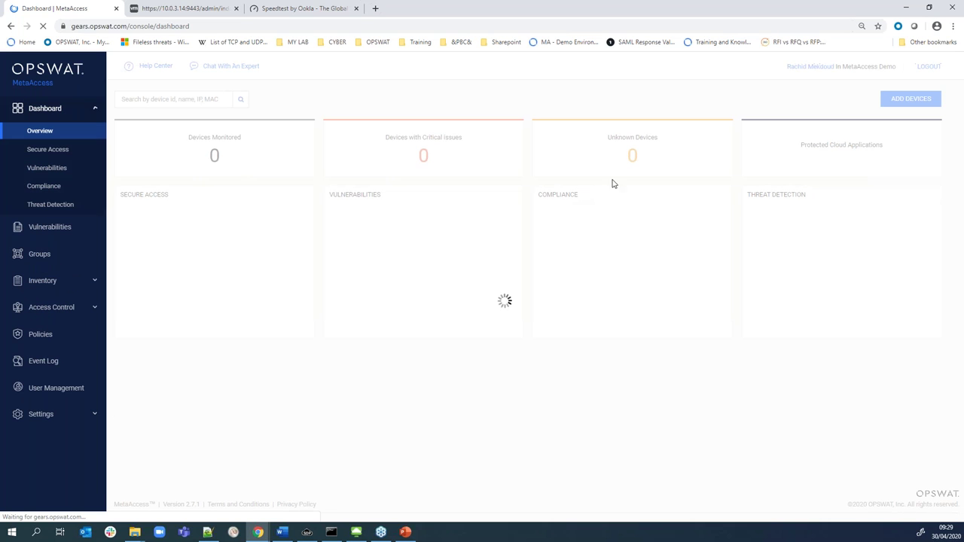
mouse_move(247, 165)
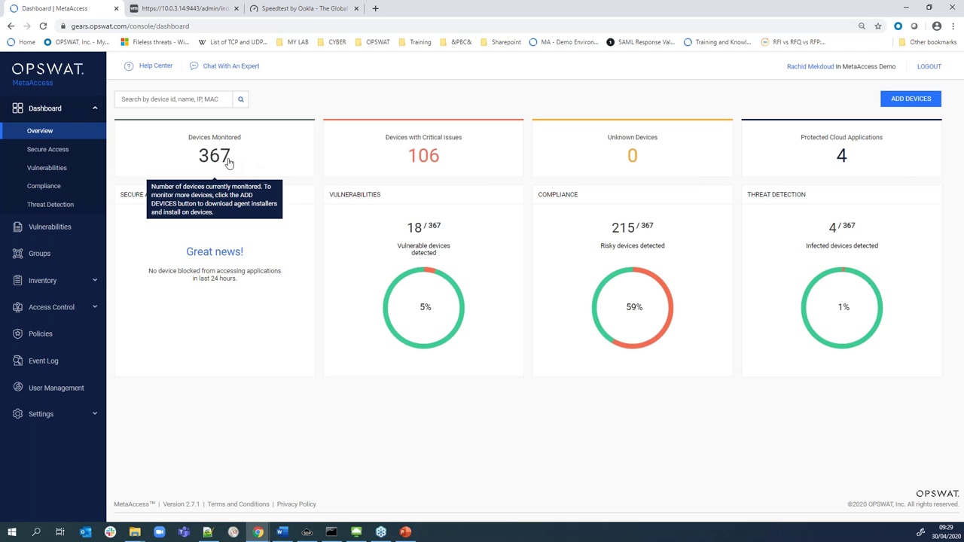
click(227, 164)
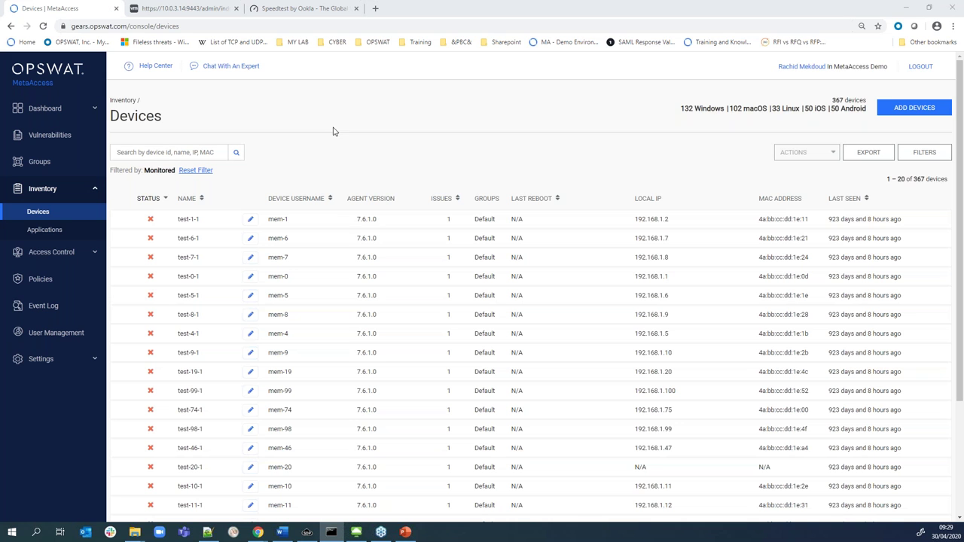
Search for device LP10-L2932 and open its details, showing NON-COMPLIANT with 1 issue
click(172, 152)
text(LP10-L2932)
key(Return)
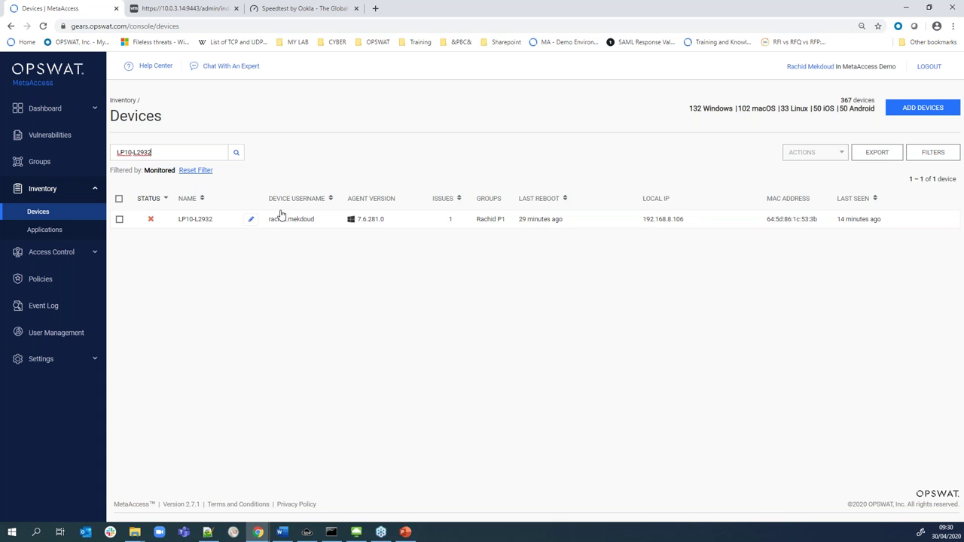
mouse_move(154, 222)
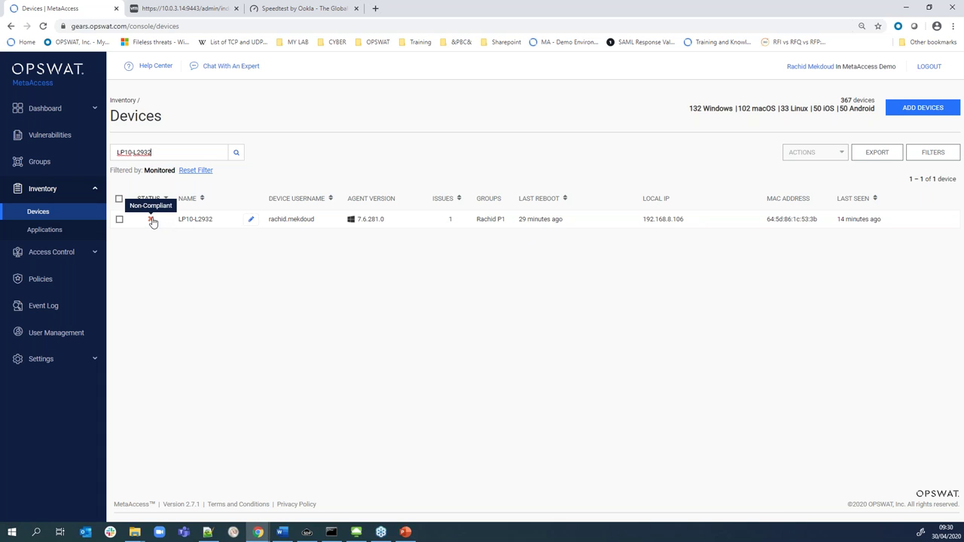
click(184, 219)
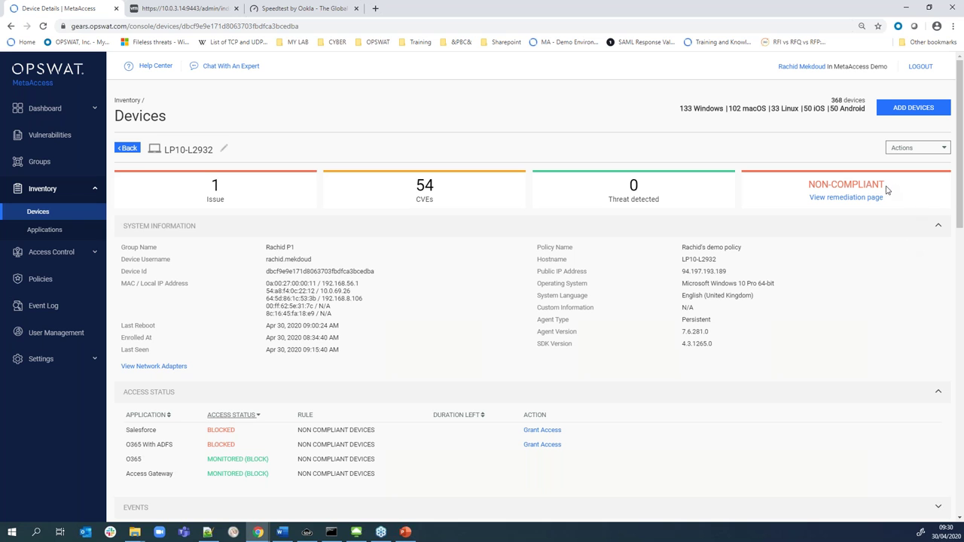
click(836, 198)
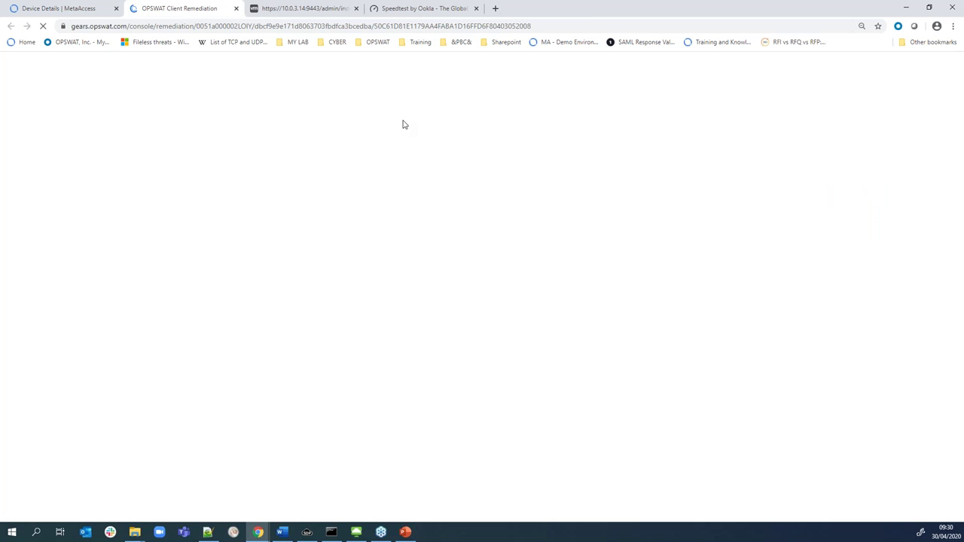
scroll(426, 292, down, 1)
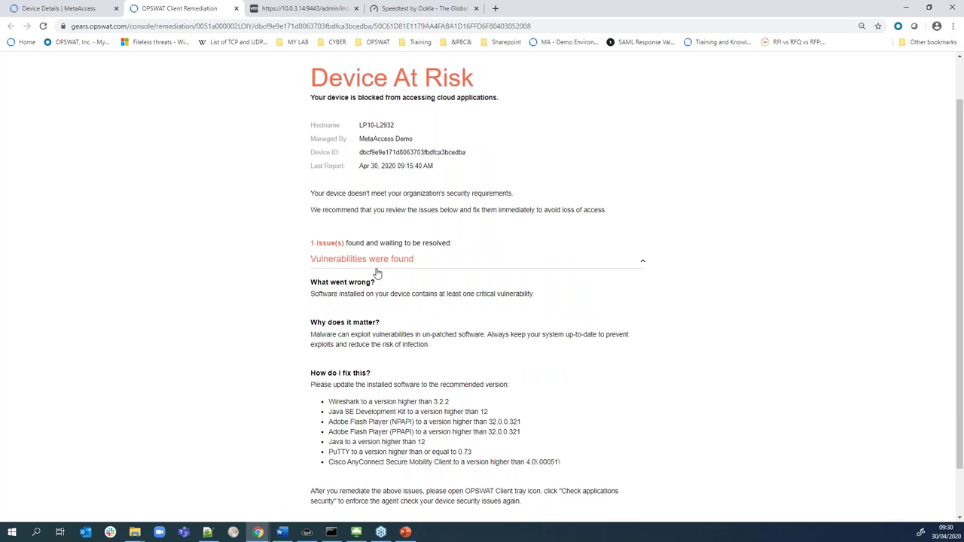
scroll(393, 288, down, 1)
drag(339, 345, 575, 409)
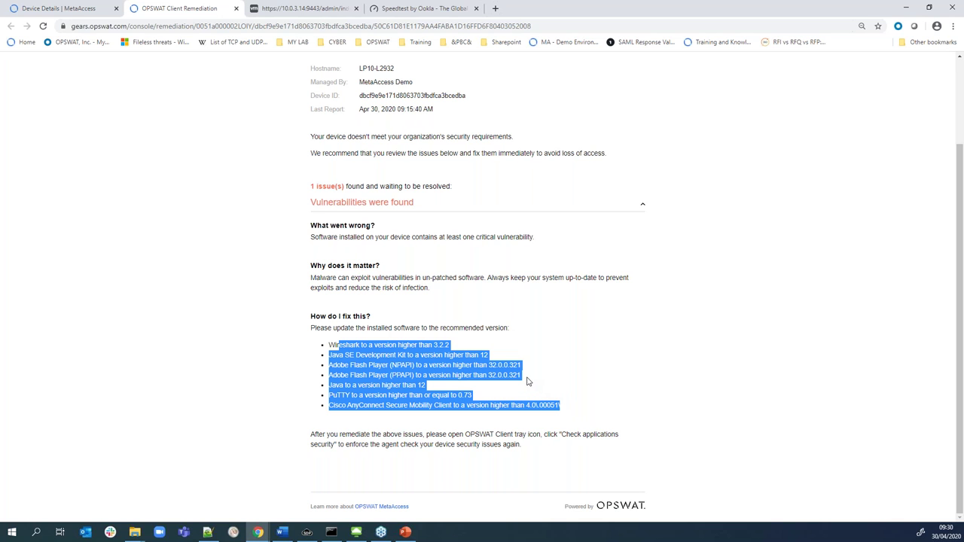
click(329, 337)
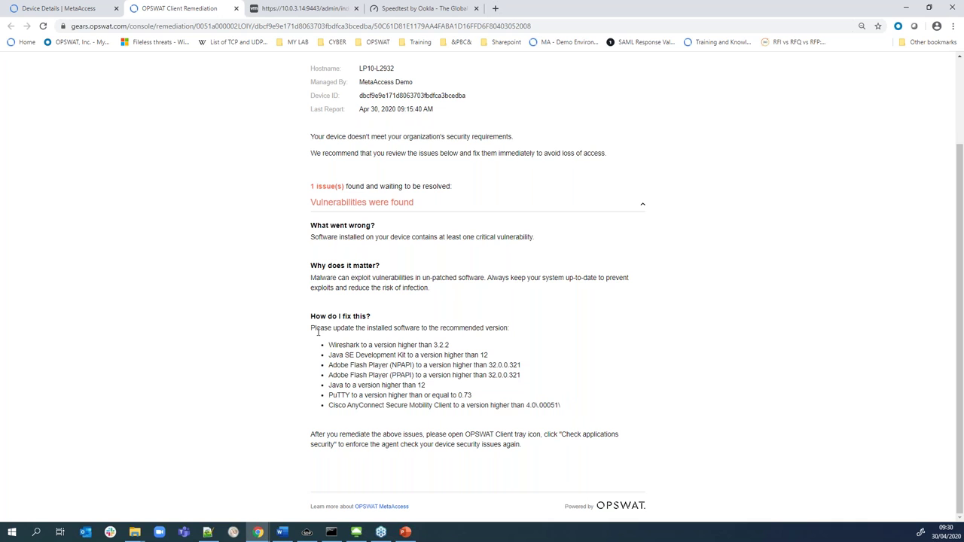
drag(333, 345, 470, 396)
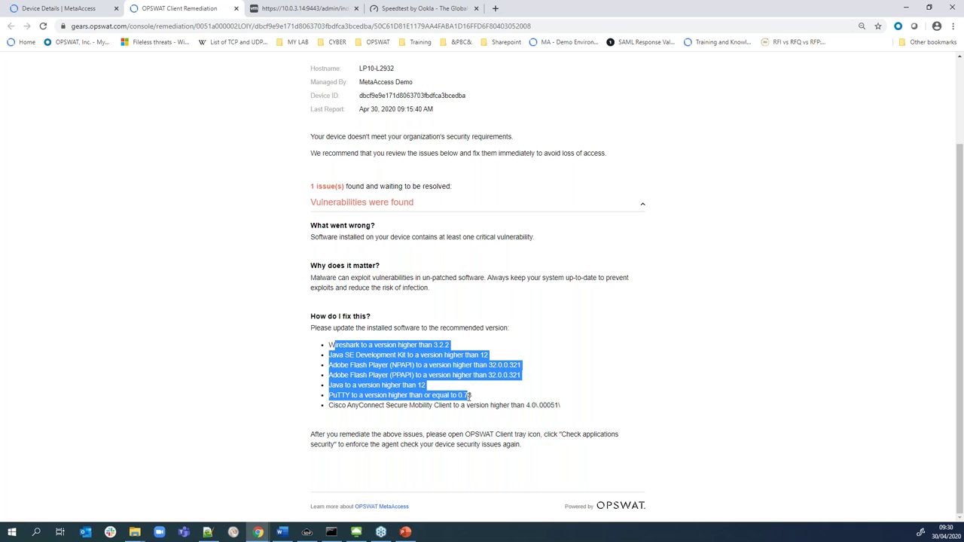
drag(329, 344, 427, 392)
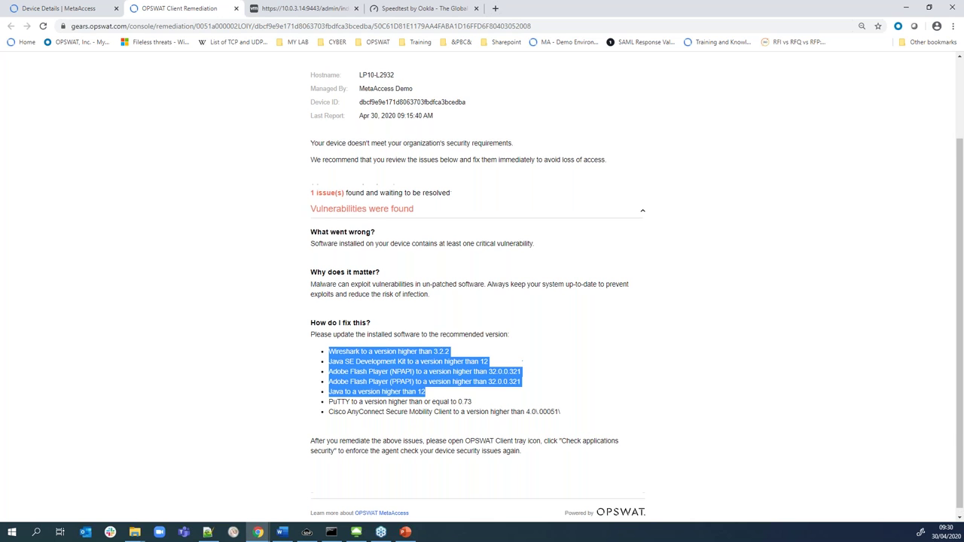
scroll(426, 276, up, 3)
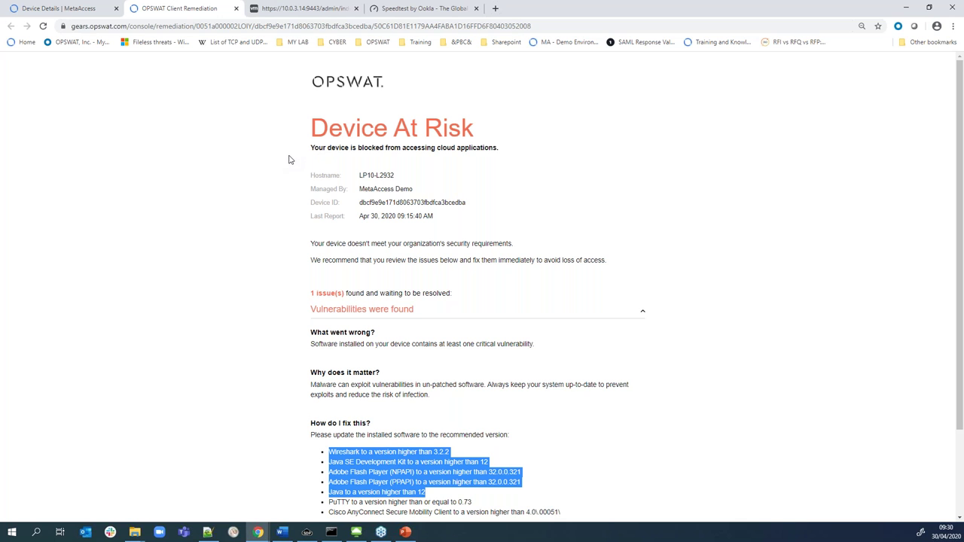
click(236, 9)
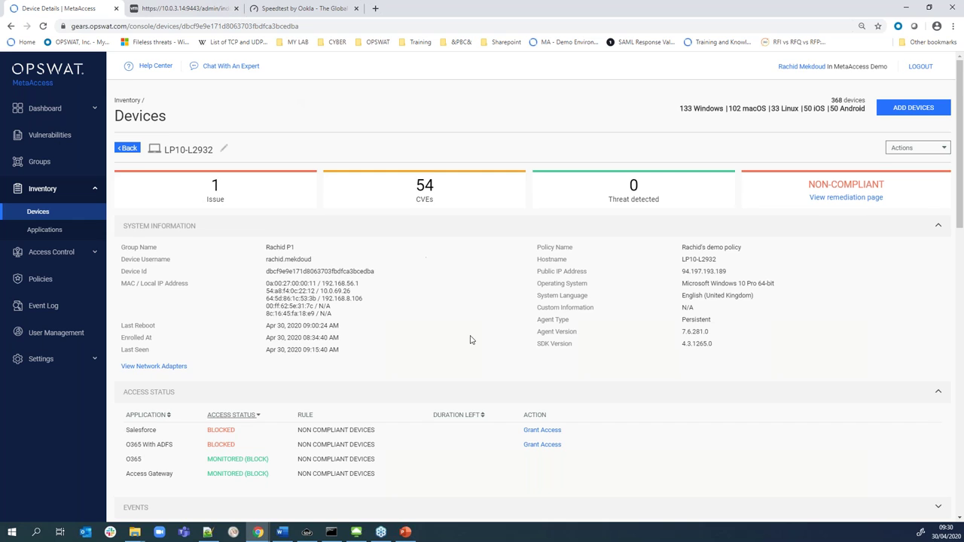
Scroll to Access Status and start a 1-hour temporary Salesforce access grant
scroll(409, 349, down, 1)
scroll(243, 349, down, 1)
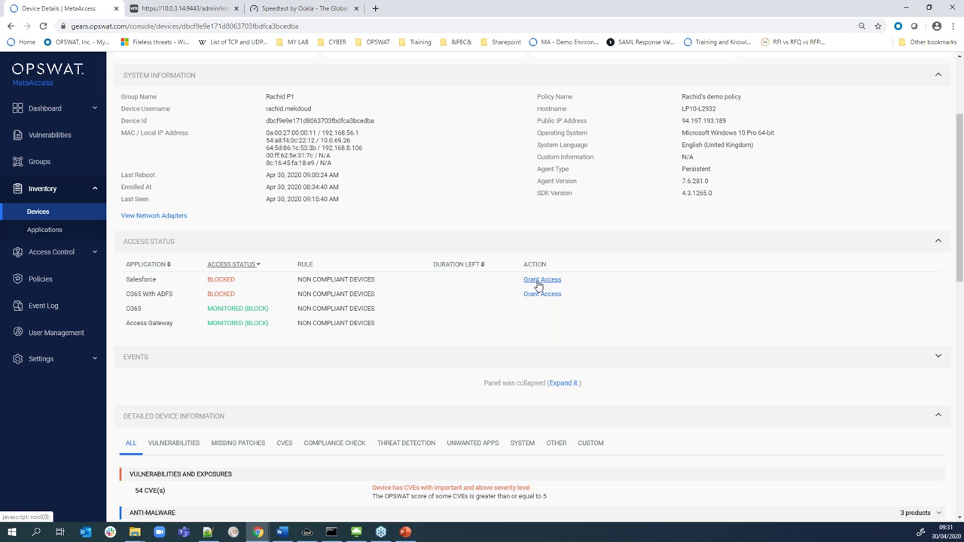
click(540, 282)
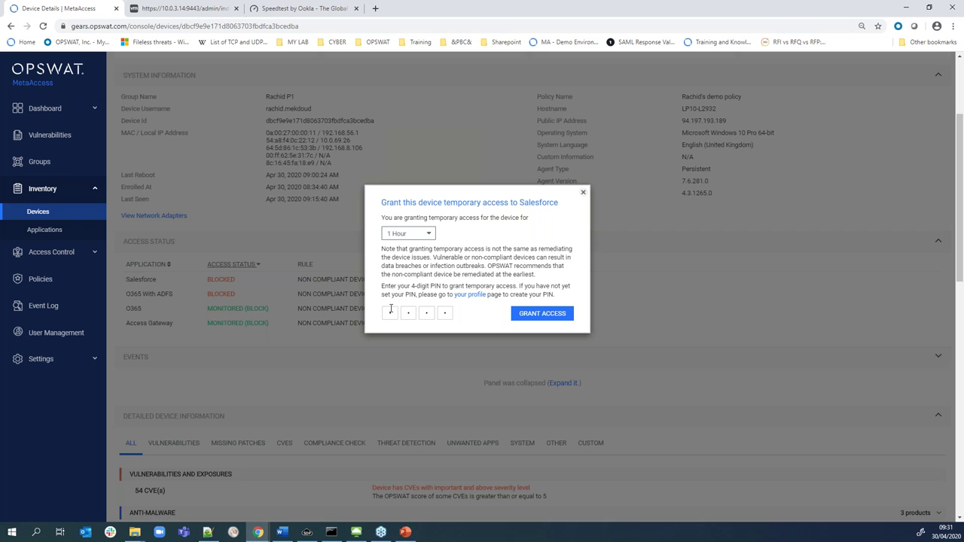
Confirm the 1-hour Salesforce access grant with the PIN and check its remediation page
key(Return)
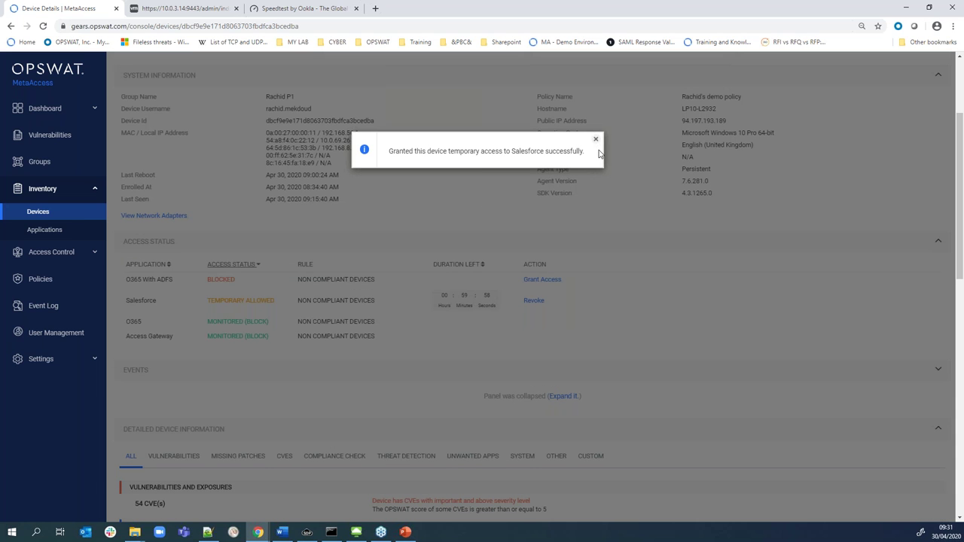
click(595, 140)
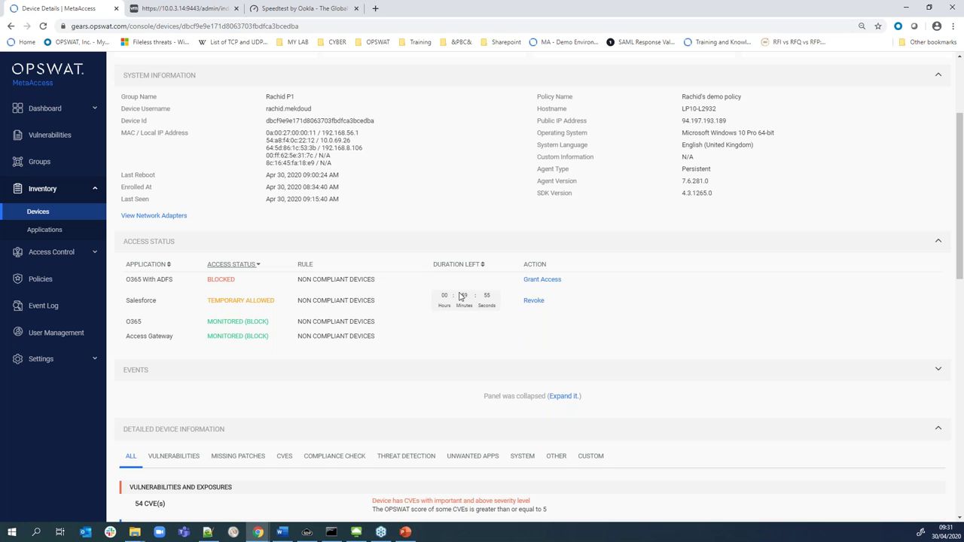
click(337, 303)
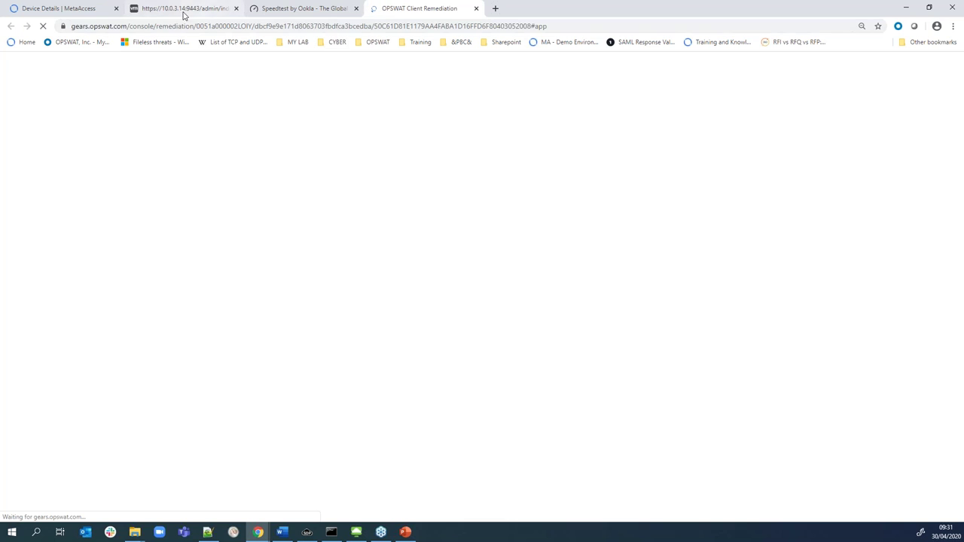
click(75, 10)
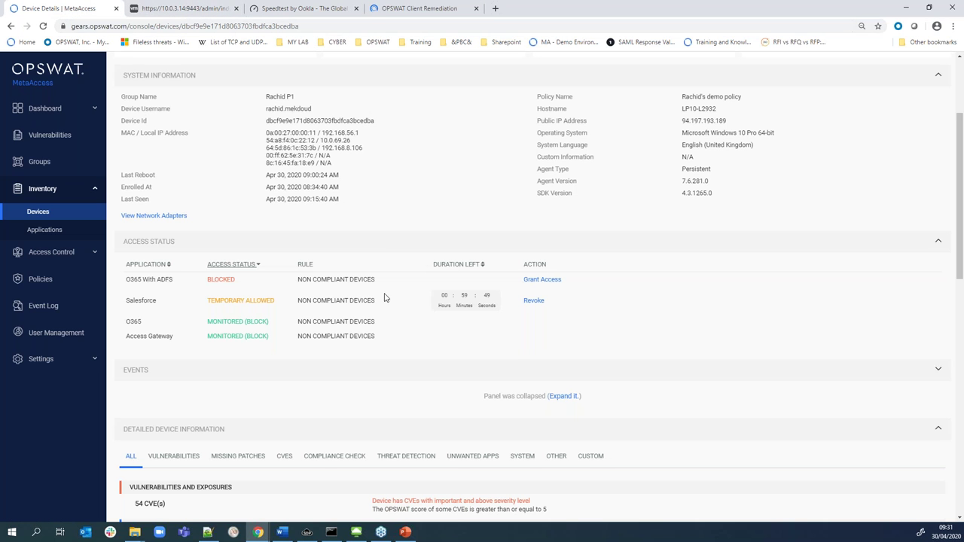
Revoke Salesforce's temporary access with the PIN so it shows BLOCKED again
click(534, 301)
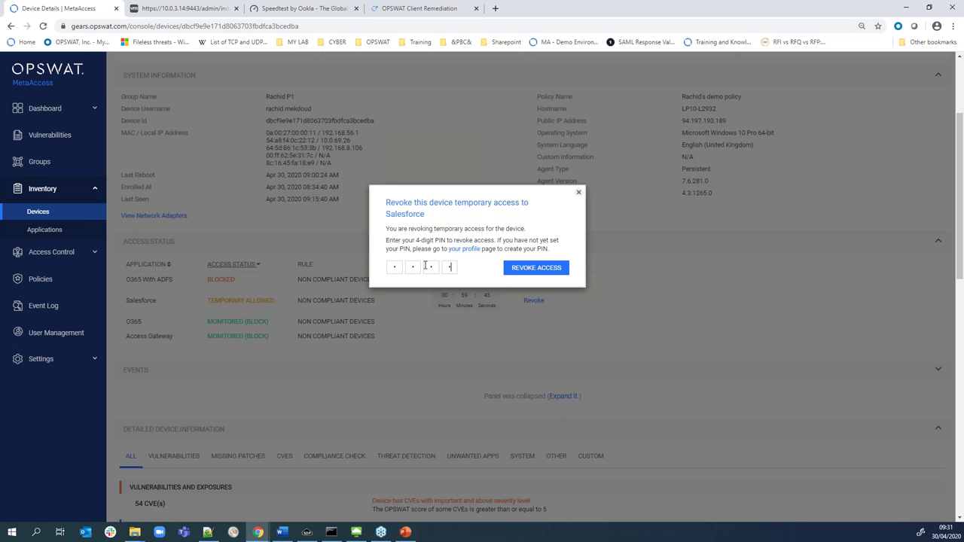
key(Return)
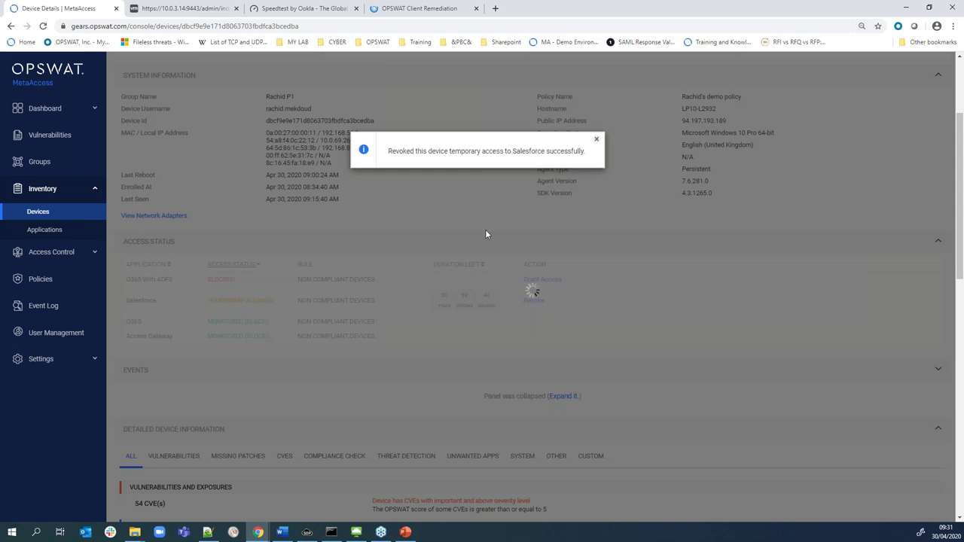
click(596, 140)
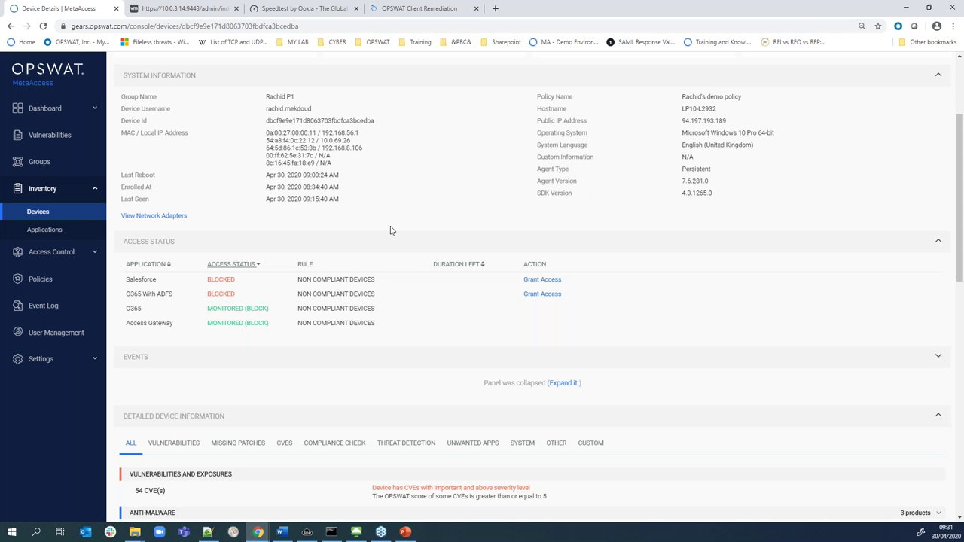
Go to the Policies list and open the demo policy's security requirements
scroll(264, 305, up, 2)
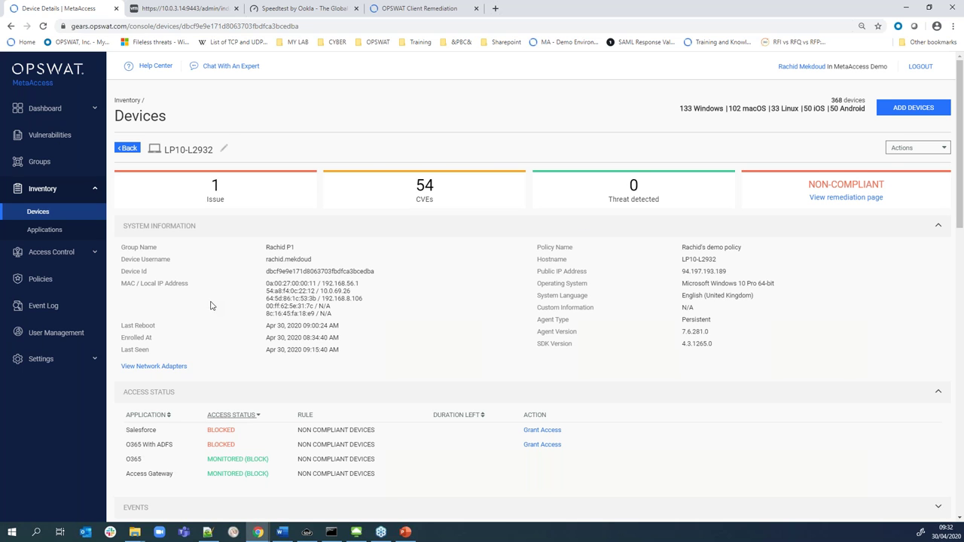
scroll(211, 311, down, 1)
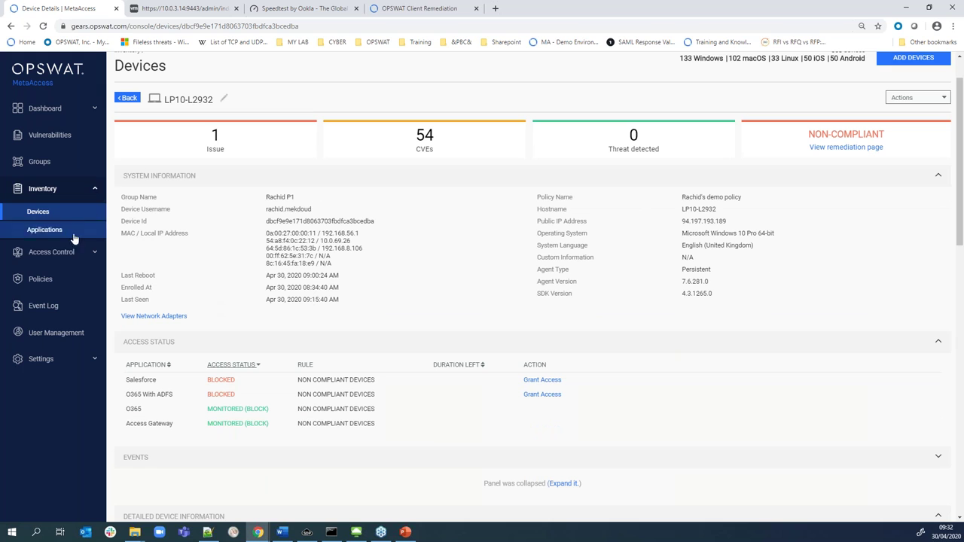
click(58, 278)
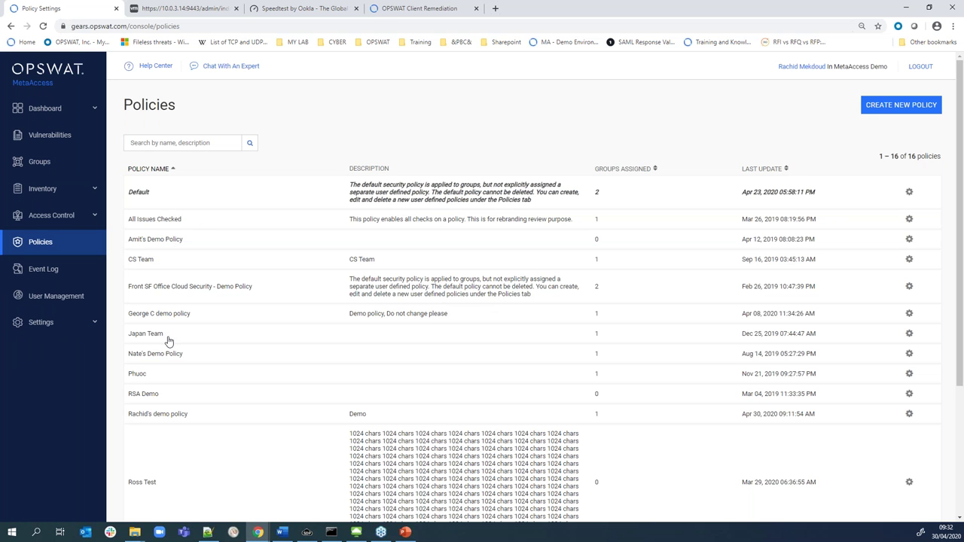
click(159, 416)
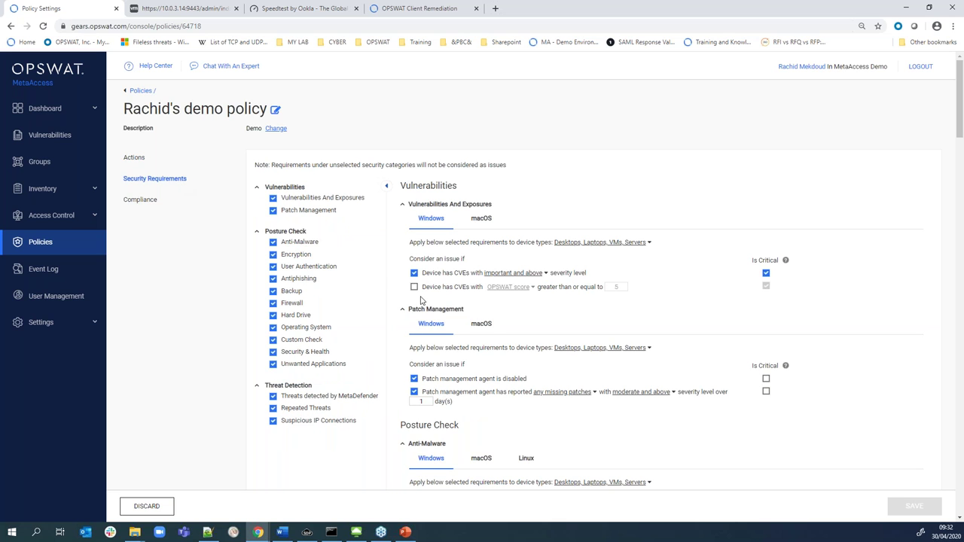
Uncheck both CVE-based issue conditions and save the demo policy with the PIN
click(766, 273)
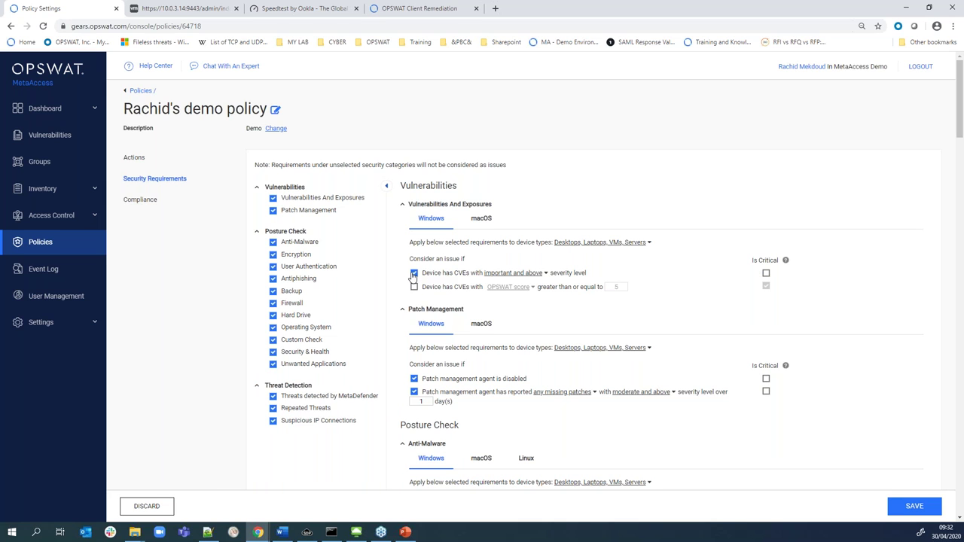
click(413, 274)
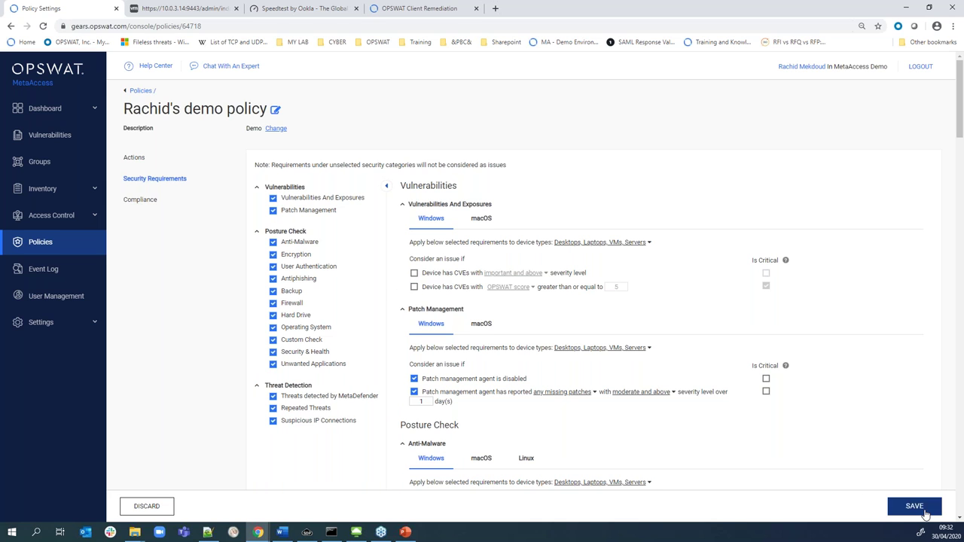
click(915, 507)
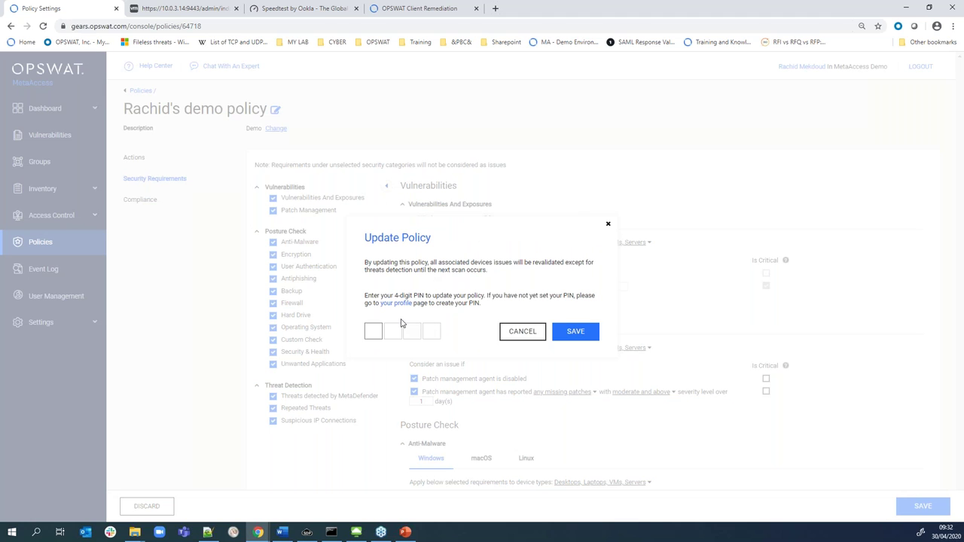
text(1234)
click(575, 331)
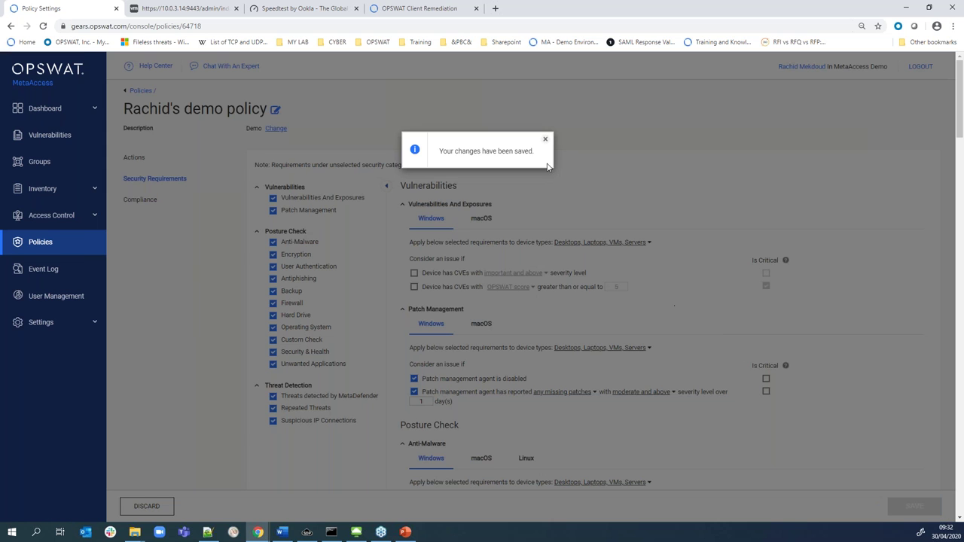
click(545, 140)
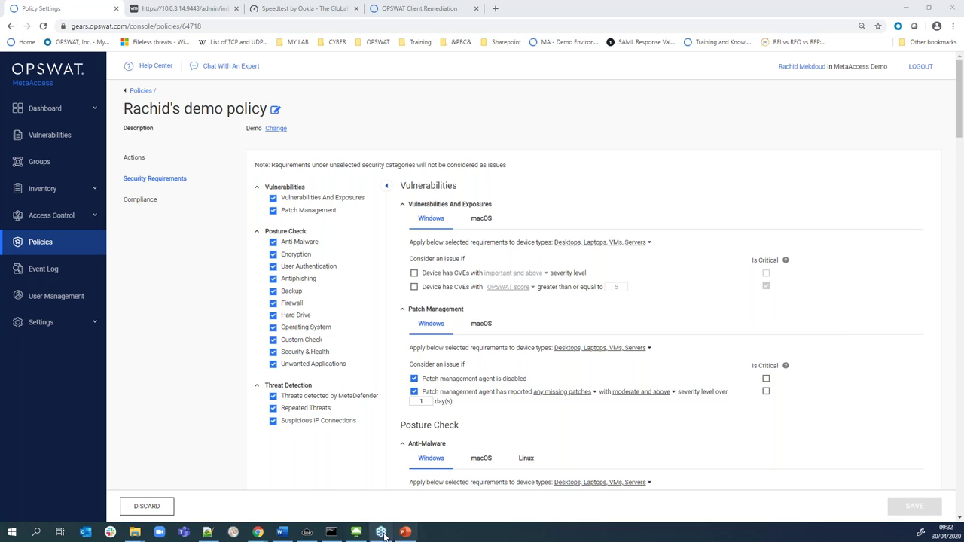
click(357, 533)
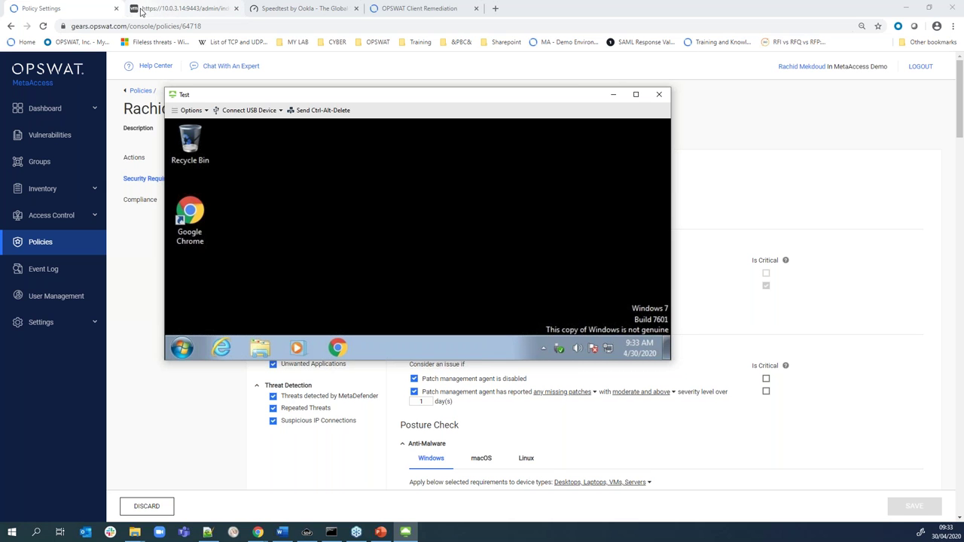
click(165, 9)
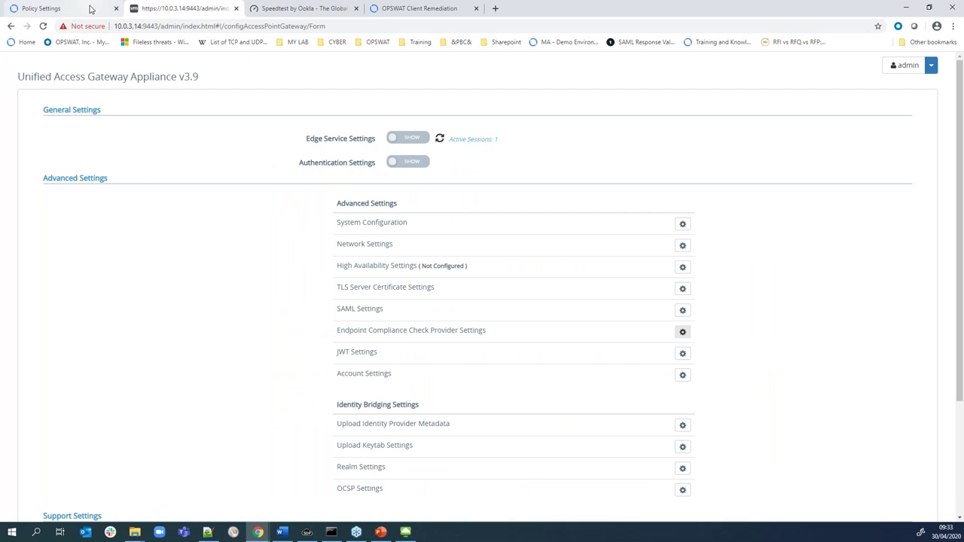
click(83, 9)
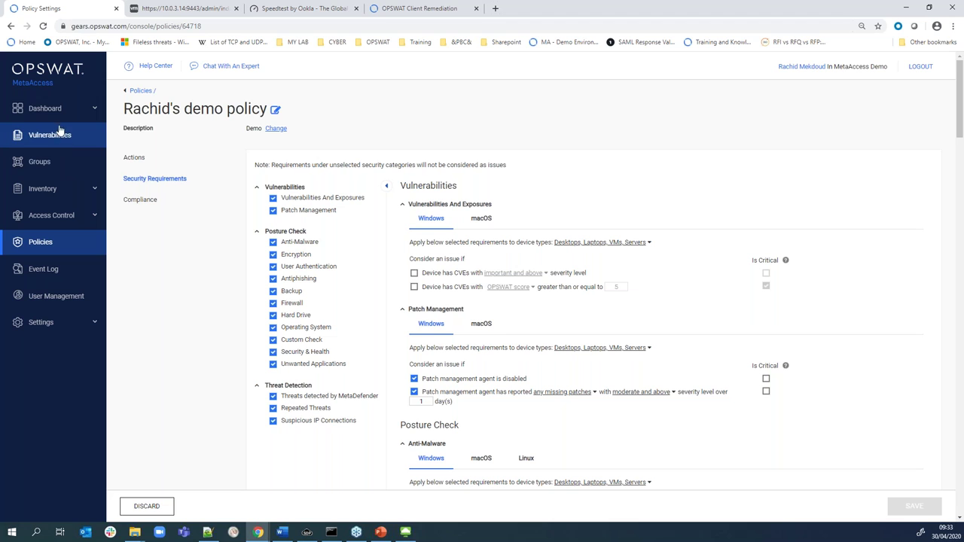
click(95, 111)
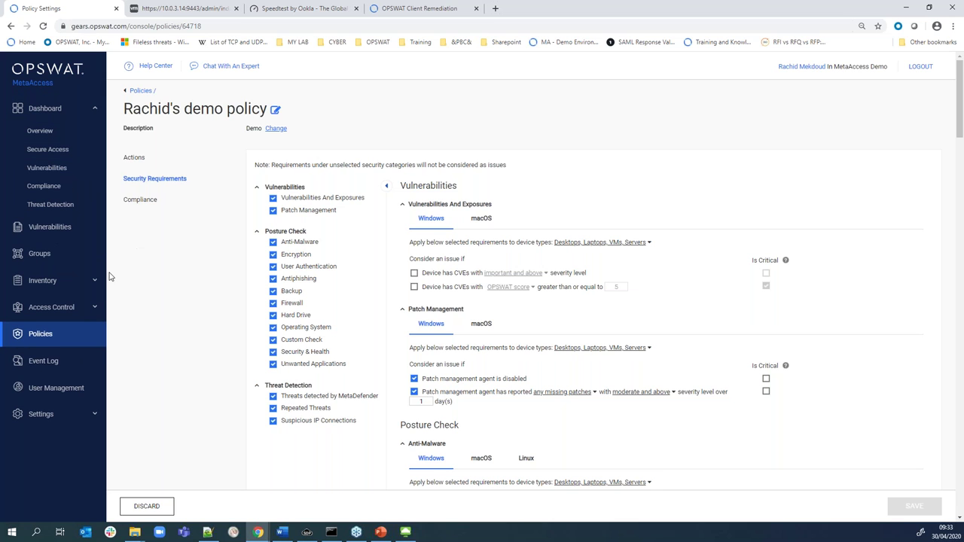
click(100, 281)
click(57, 305)
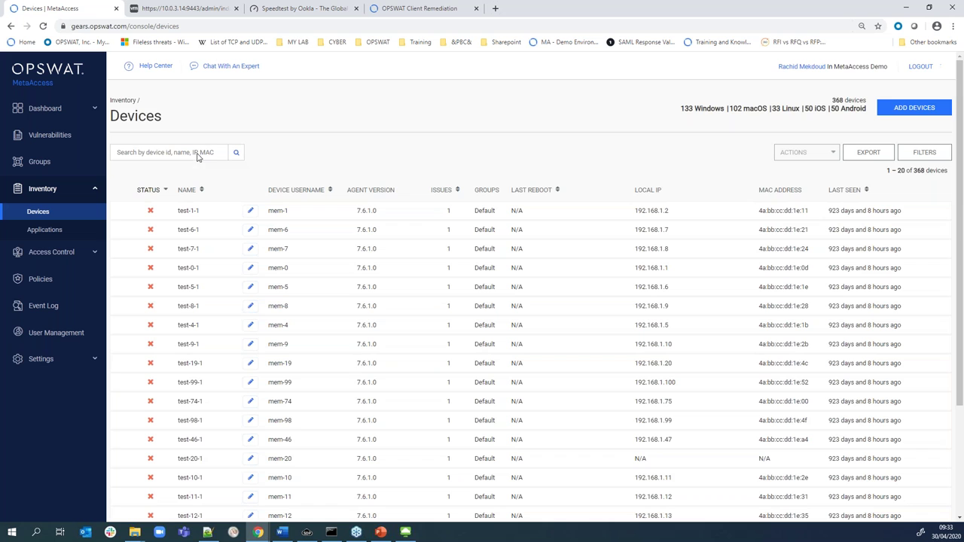
Search for LP10-L2932, open its COMPLIANT details, and launch its remediation page
text(LP10-L2932)
key(Return)
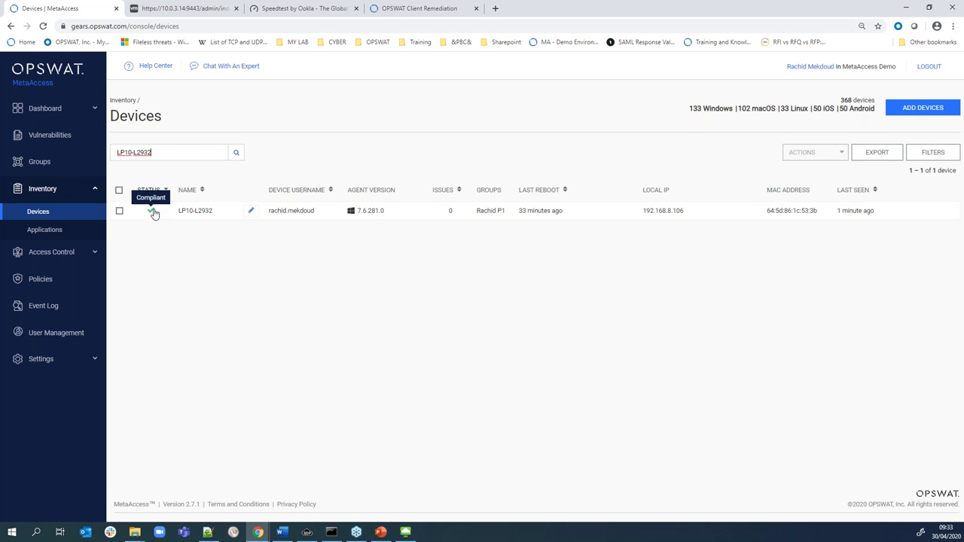
click(228, 211)
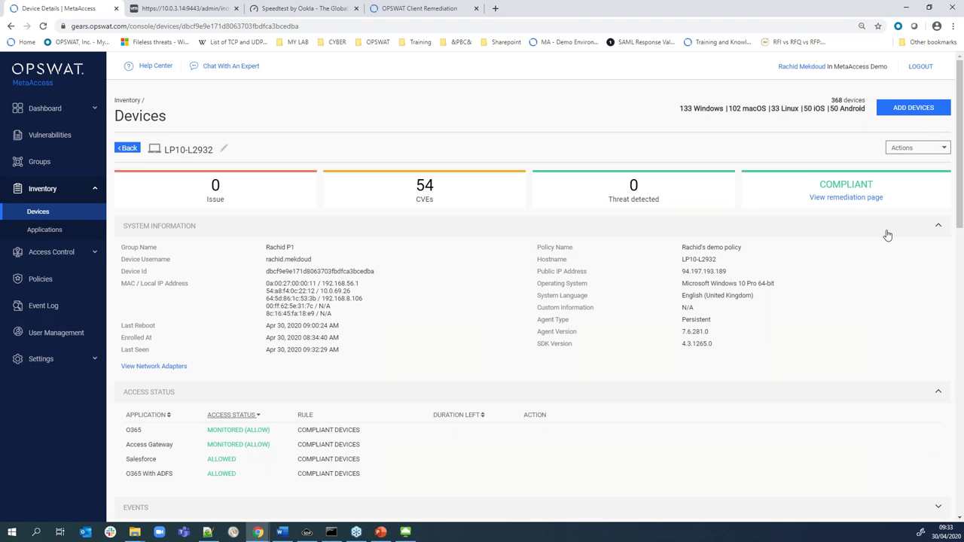
click(850, 201)
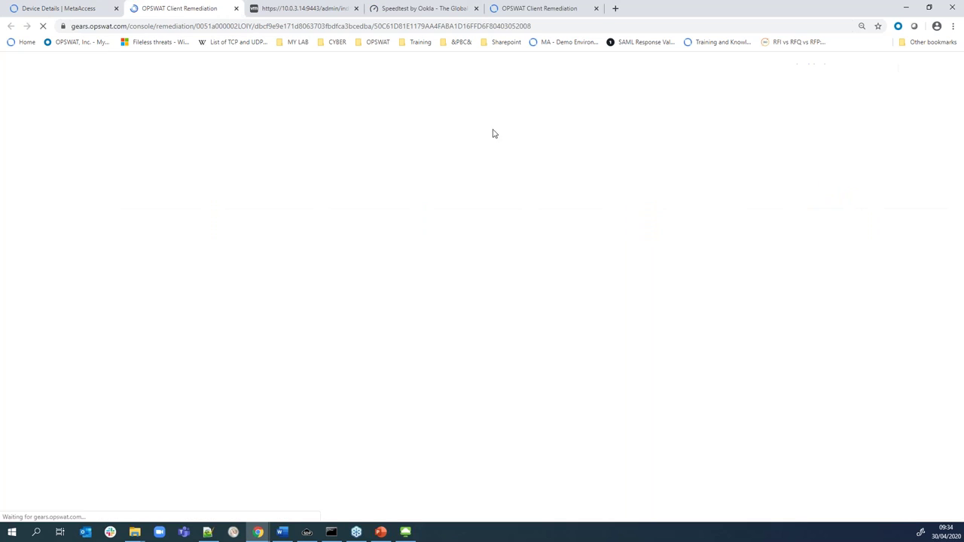
Highlight the 'No Issue Found' heading and close the remediation tab
drag(320, 132, 505, 138)
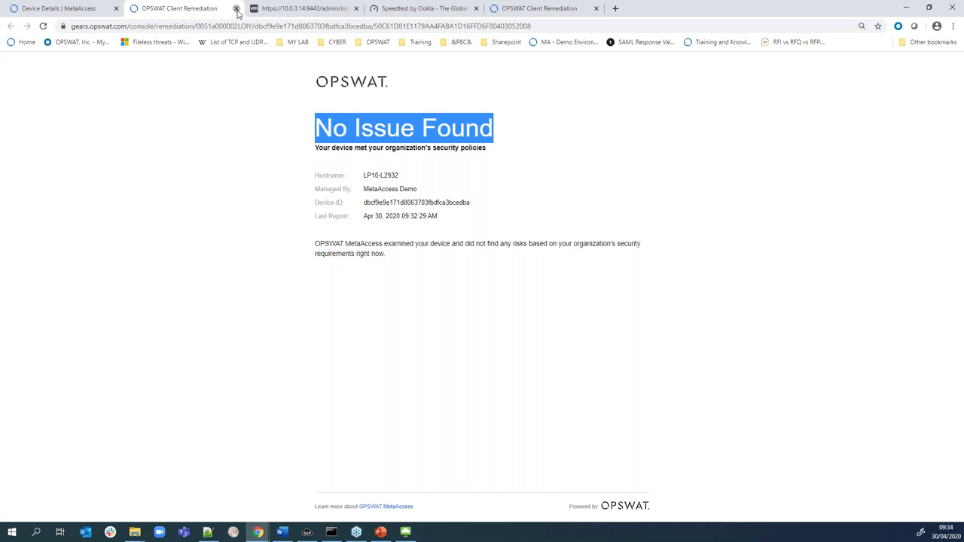
click(236, 9)
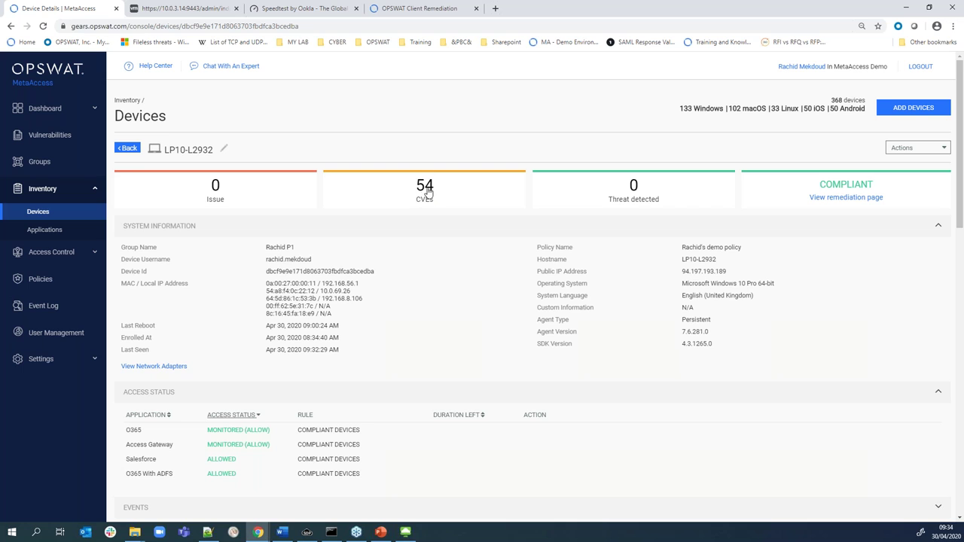
Review the device's vulnerabilities, missing patches and CVEs in Detailed Device Information
scroll(493, 214, down, 1)
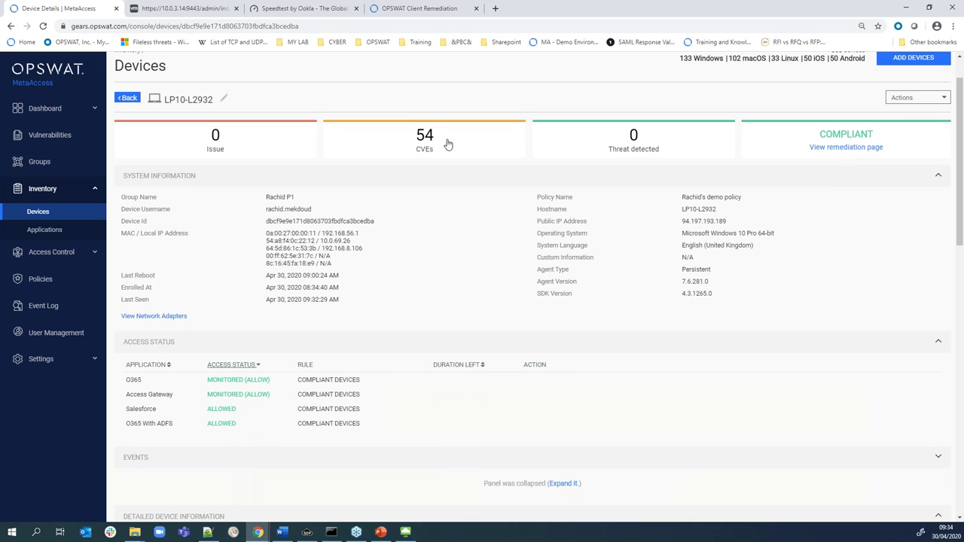
scroll(447, 264, down, 4)
click(179, 251)
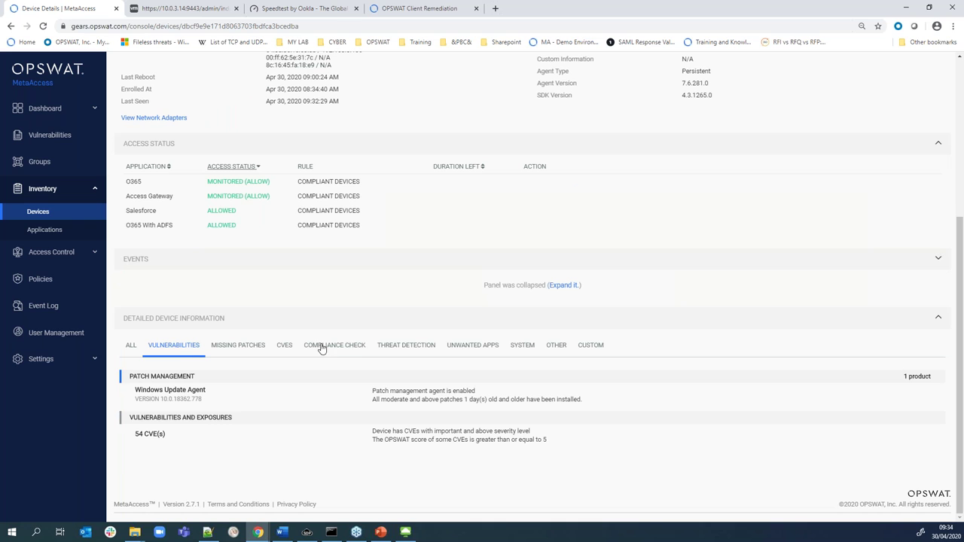
click(252, 346)
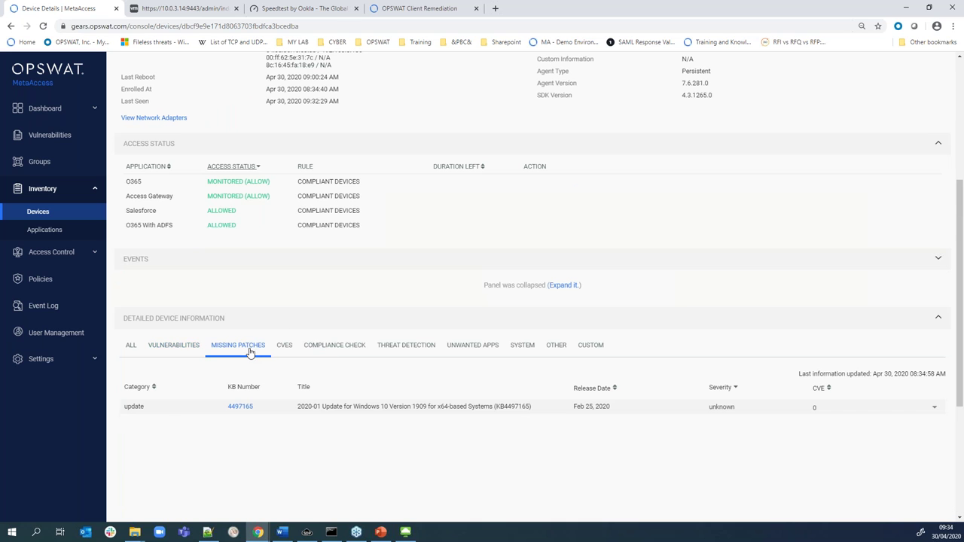
scroll(315, 306, down, 1)
click(284, 295)
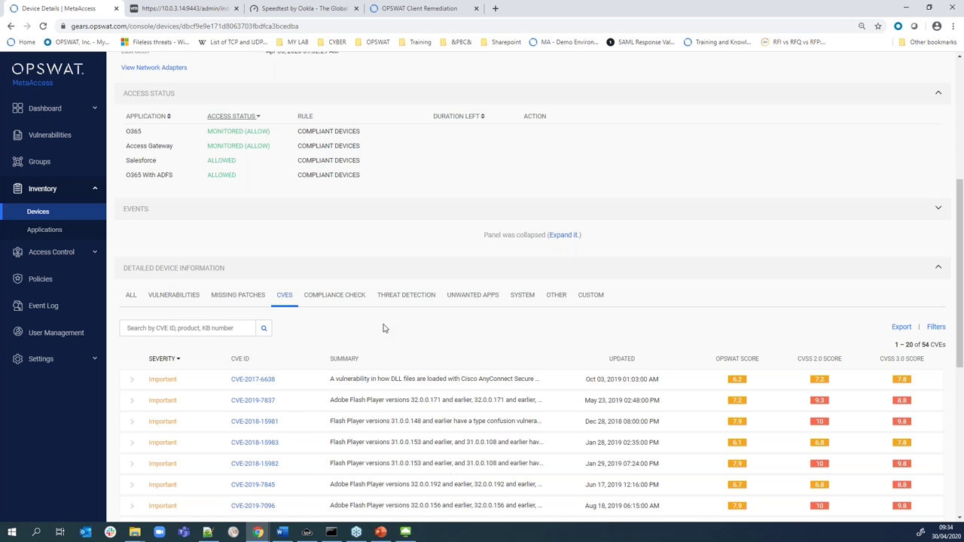
Show the device's compliance check results, then minimize the browser
scroll(388, 329, down, 1)
scroll(392, 330, down, 1)
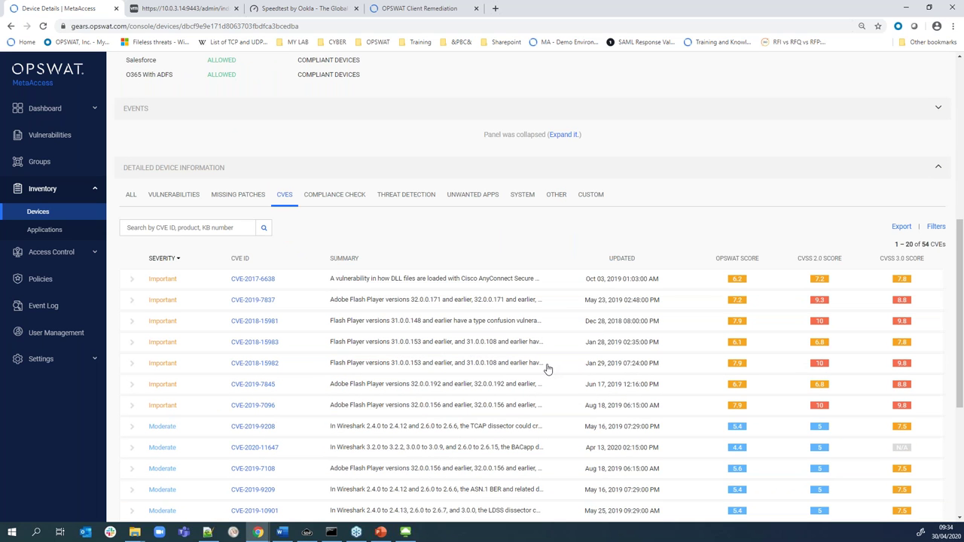
click(335, 196)
scroll(337, 199, down, 1)
scroll(436, 327, down, 1)
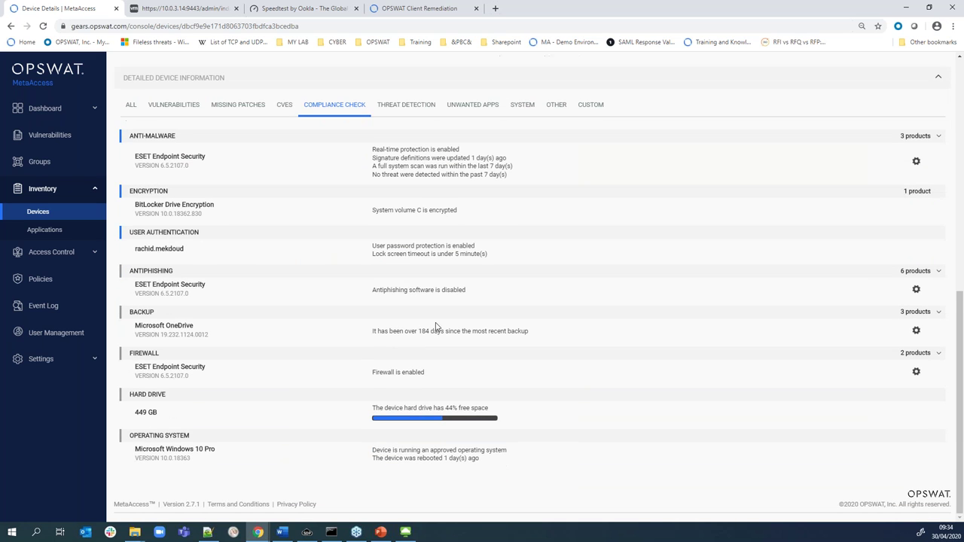
scroll(435, 327, up, 3)
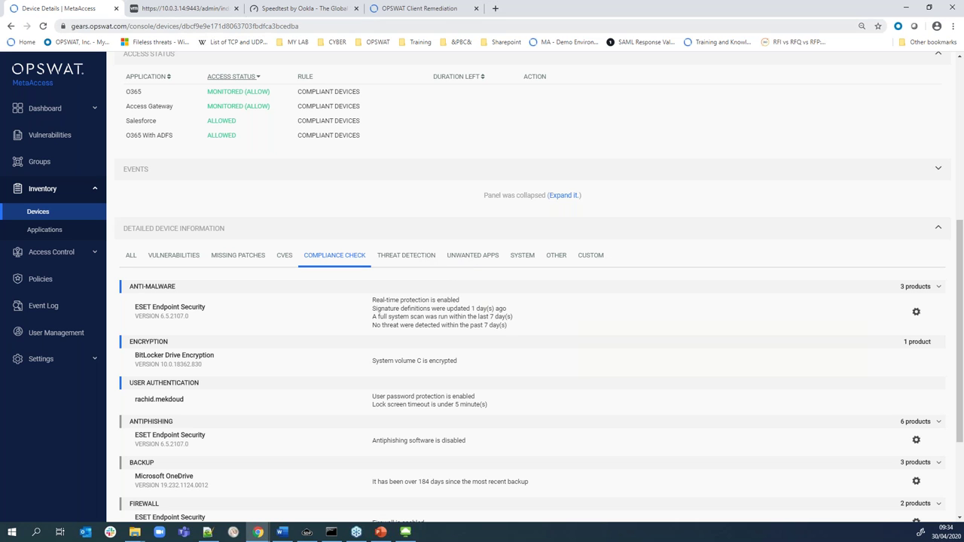
click(909, 8)
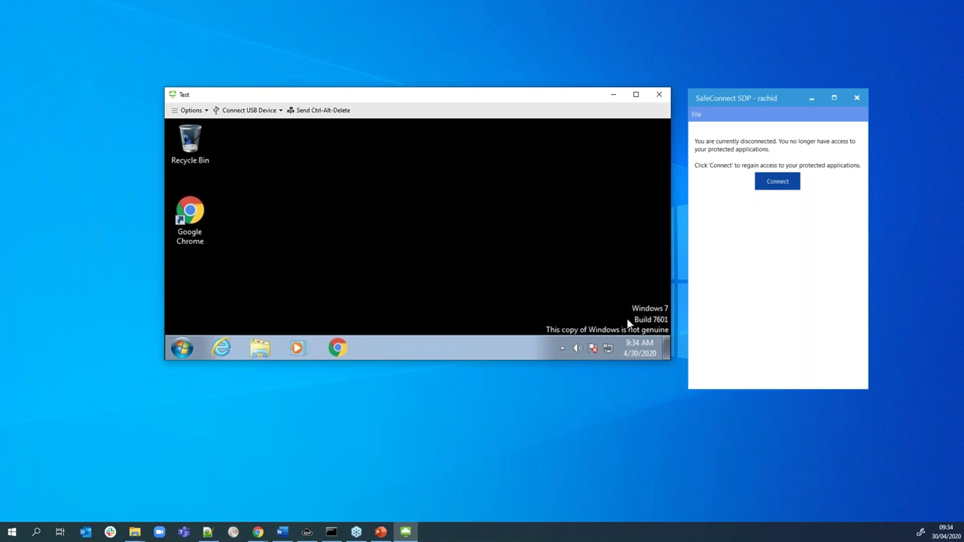
Minimize the Test VM window, close SafeConnect and switch back to PowerPoint
click(615, 94)
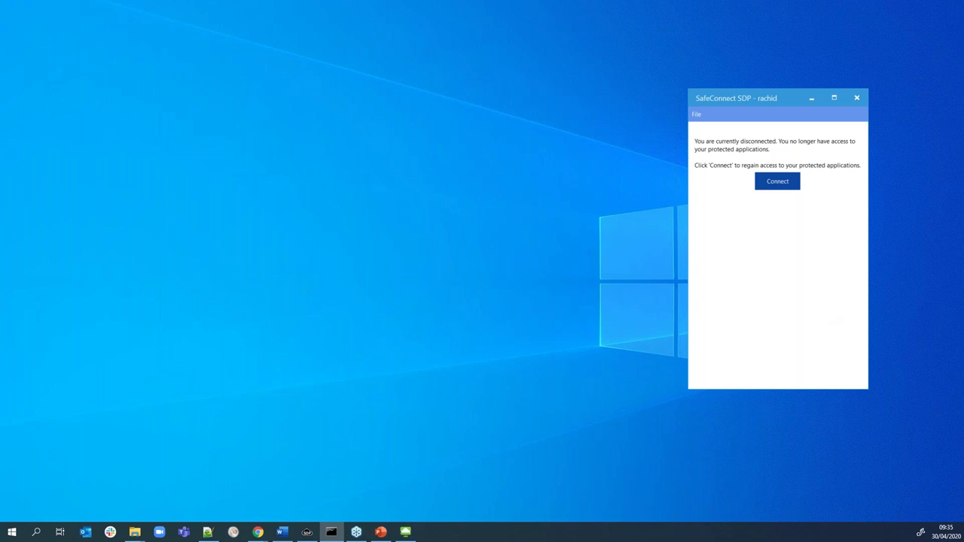
key(alt+F4)
key(alt+Tab)
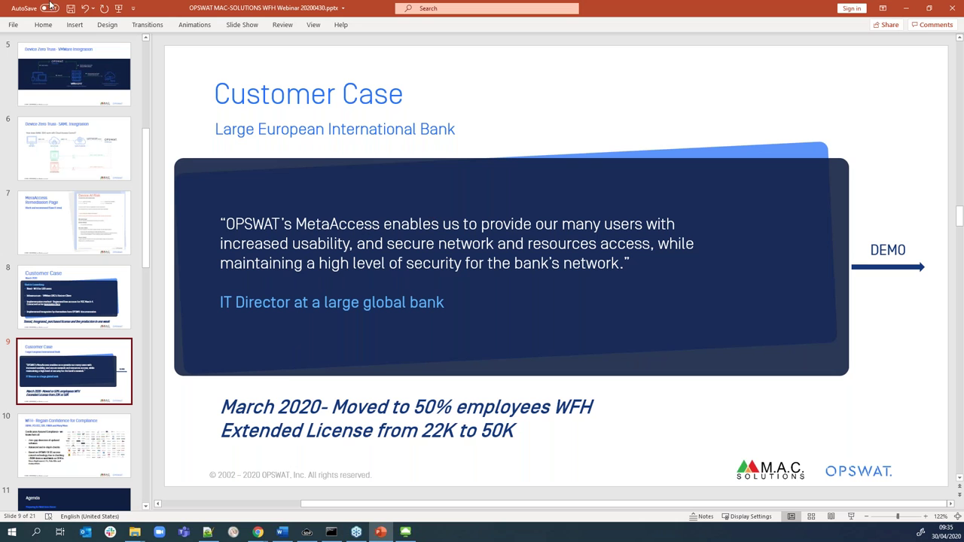
Start the slide show from the beginning and advance two slides
click(120, 8)
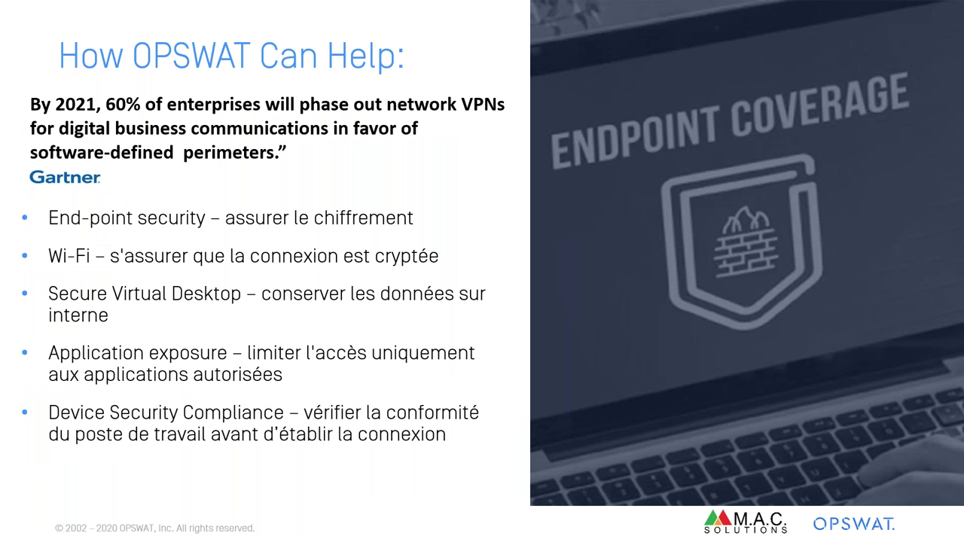
key(Right)
key(Right)
key(Right)
key(Right)
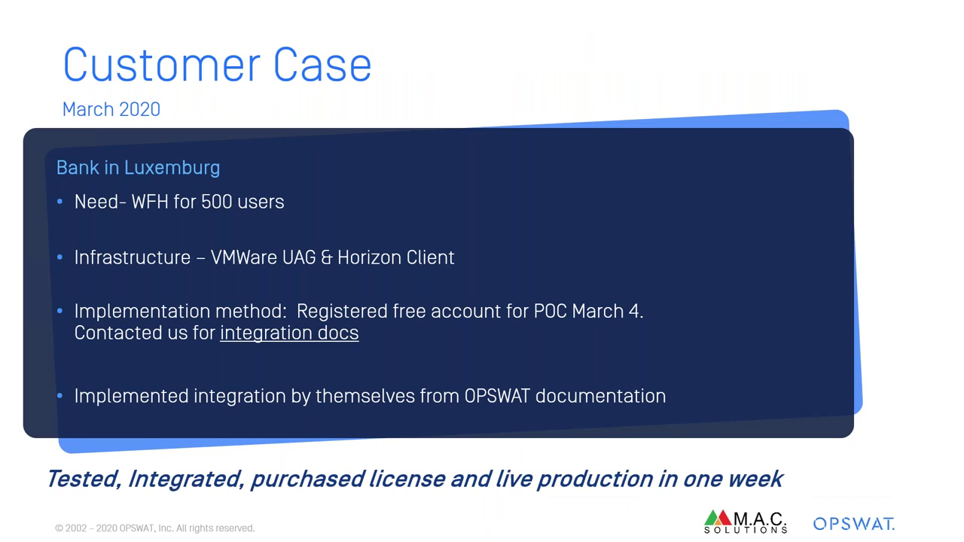
key(Right)
key(Right)
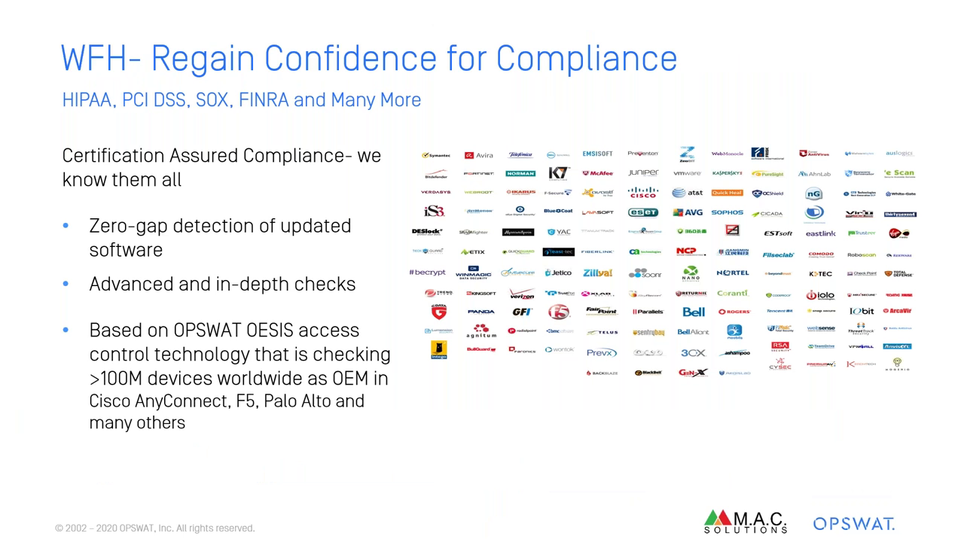